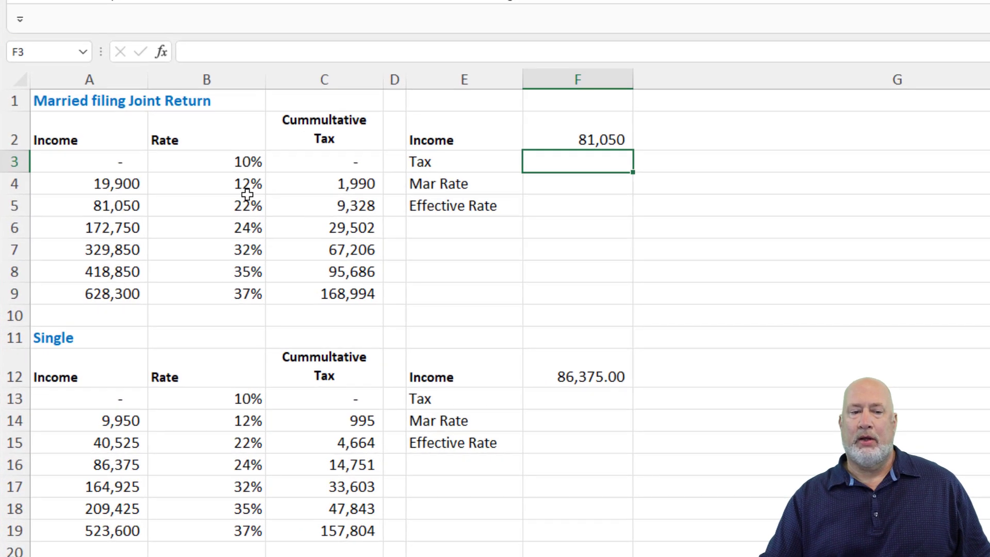
Inspect the 22% rate in B5 and the cumulative tax formula in C5, then select F3.
click(162, 274)
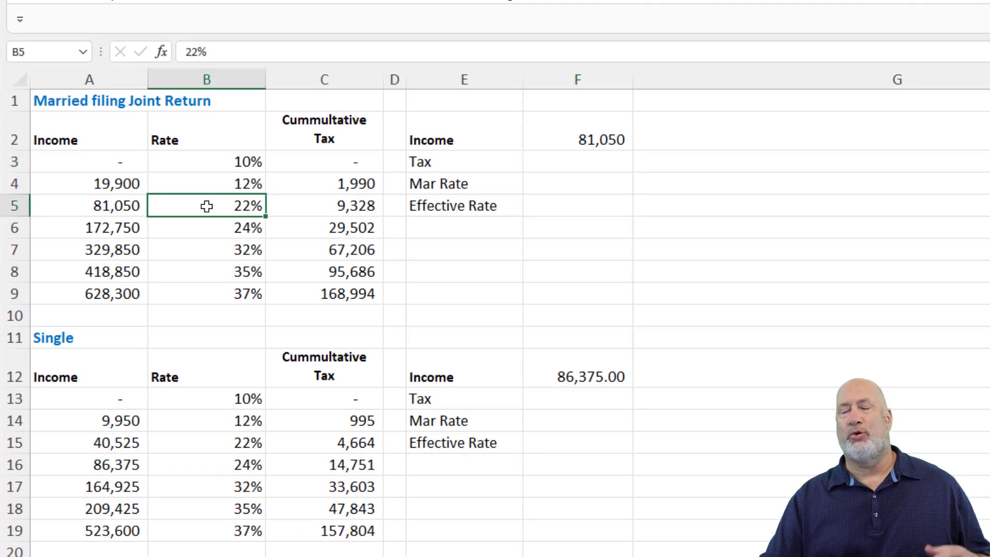
click(302, 206)
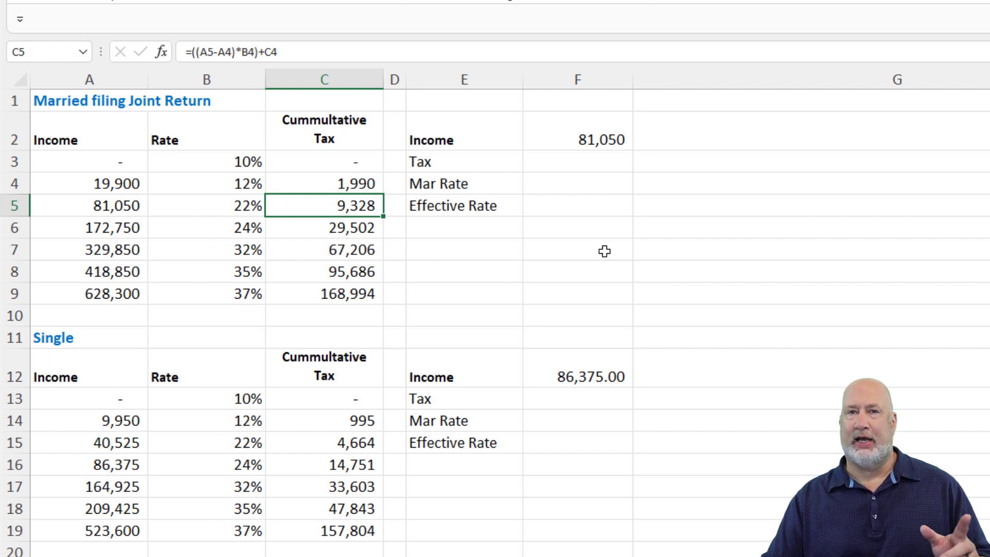
click(606, 172)
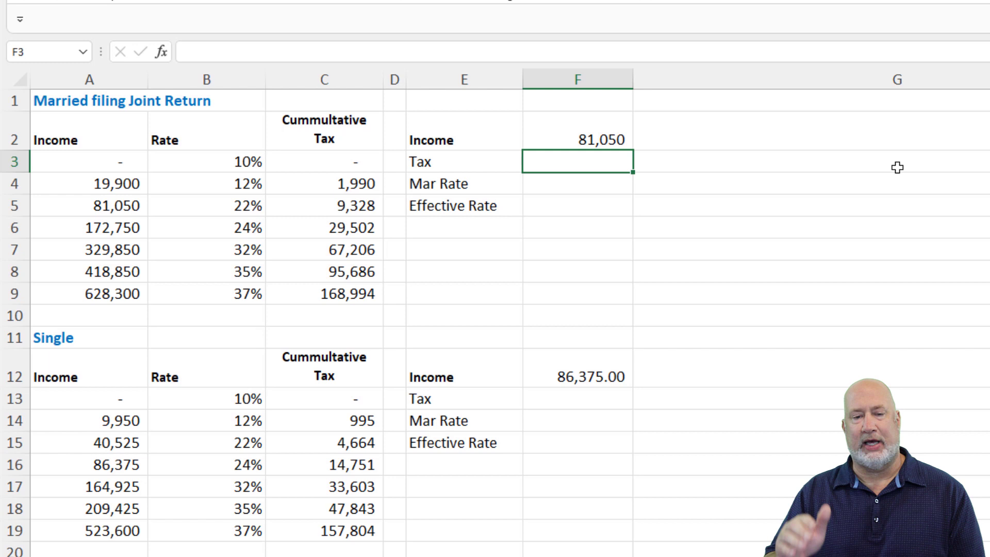
Enter =VLOOKUP(F2,A3:C9,3,TRUE) in F3, returning 9,328.
text(=)
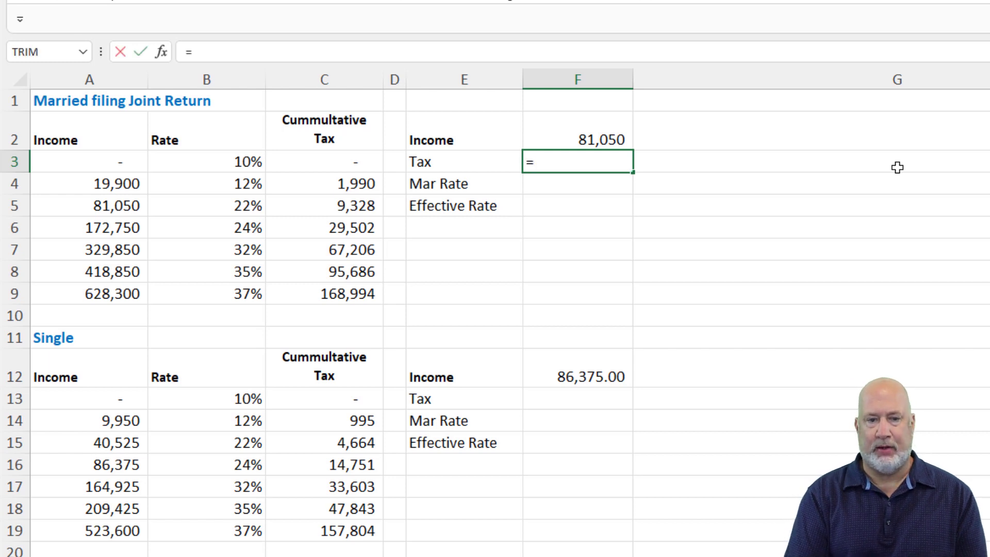
text(vl)
key(Tab)
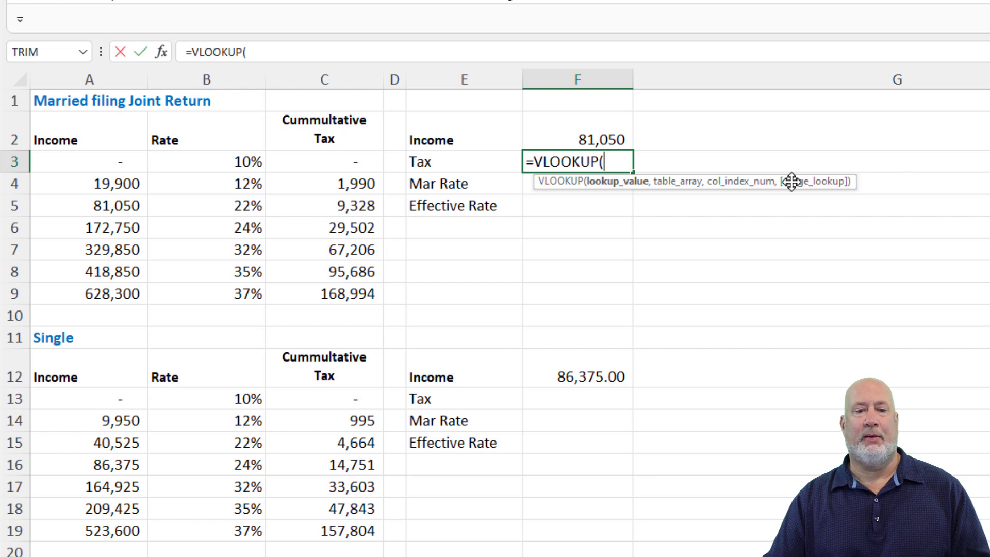
click(596, 138)
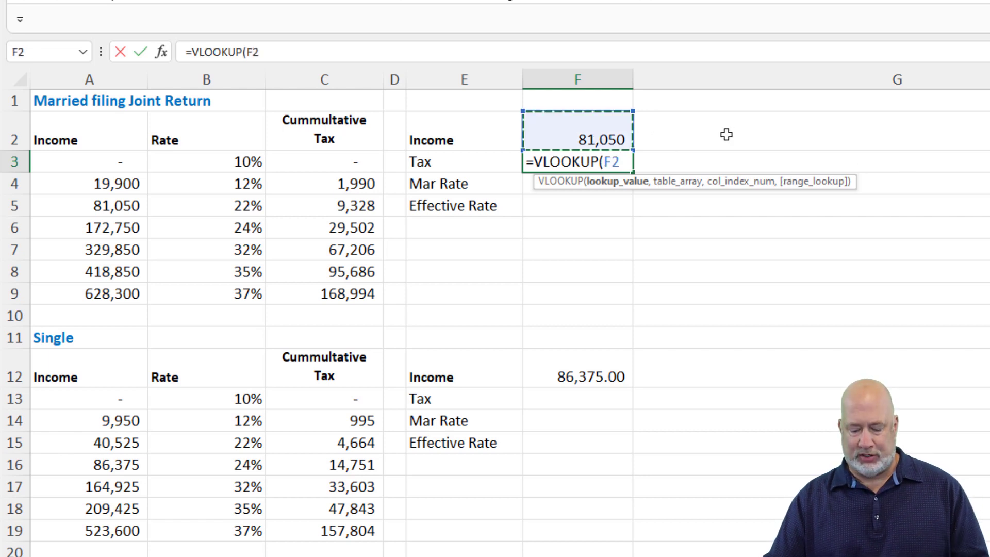
text(,)
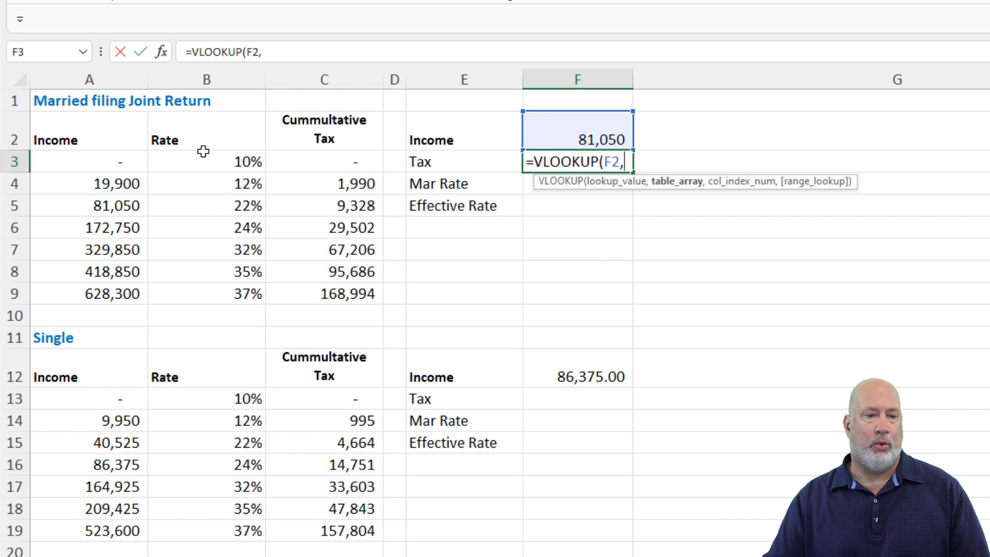
click(98, 167)
drag(159, 181, 340, 293)
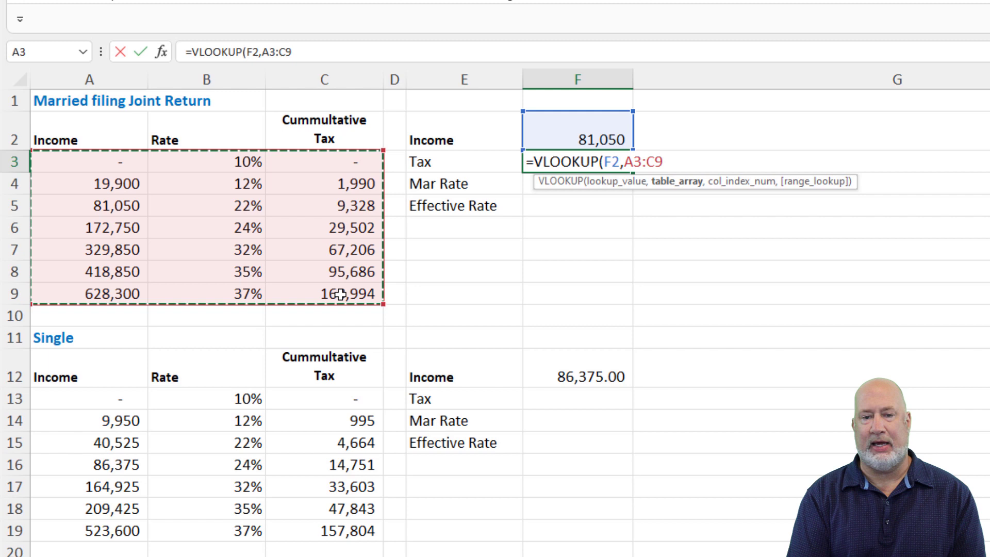
text(,)
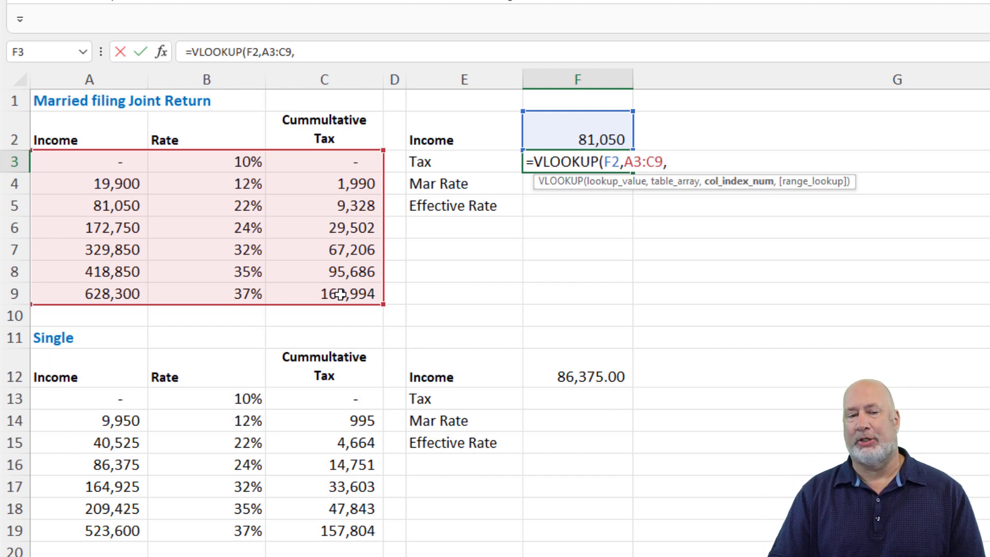
text(3)
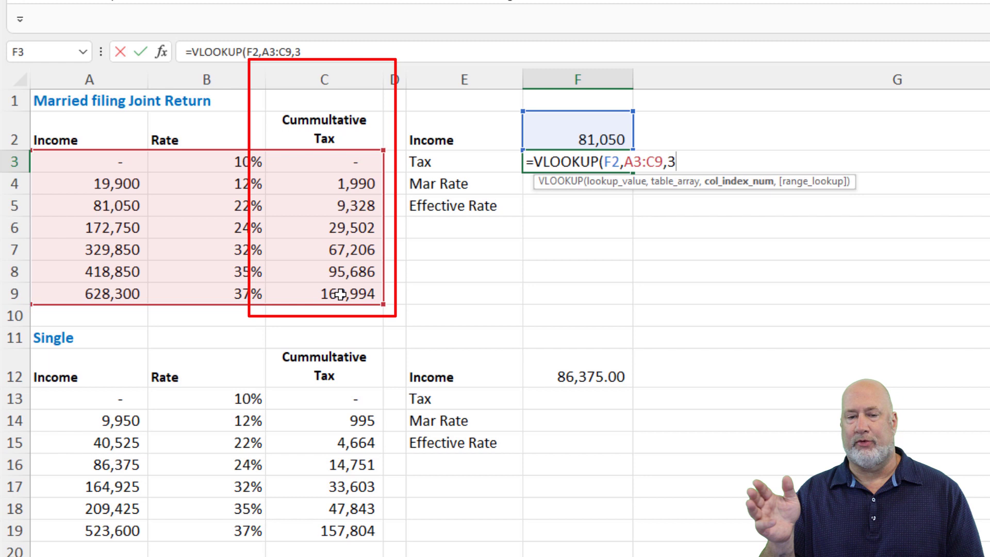
text(,)
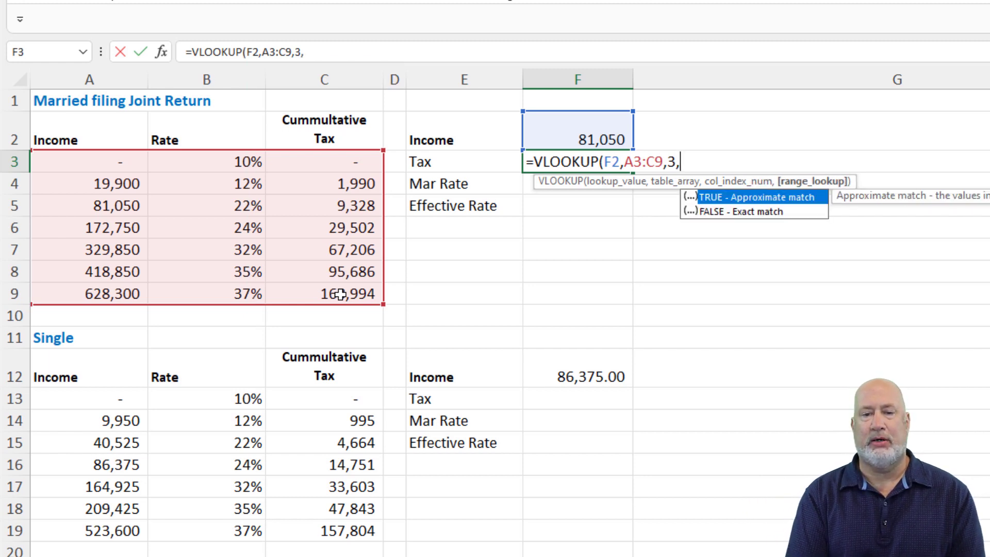
text(TRUIE)
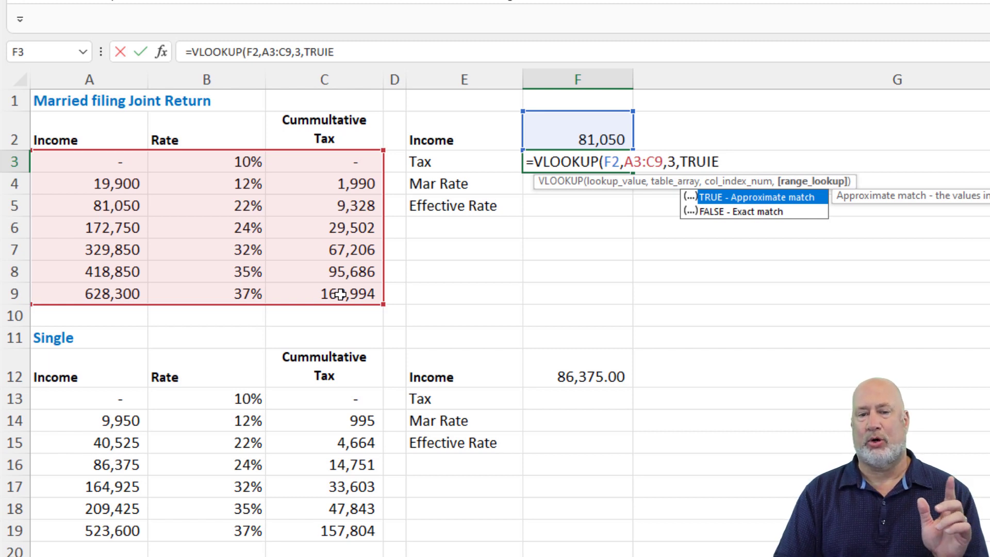
key(BackSpace)
key(BackSpace)
text(e)
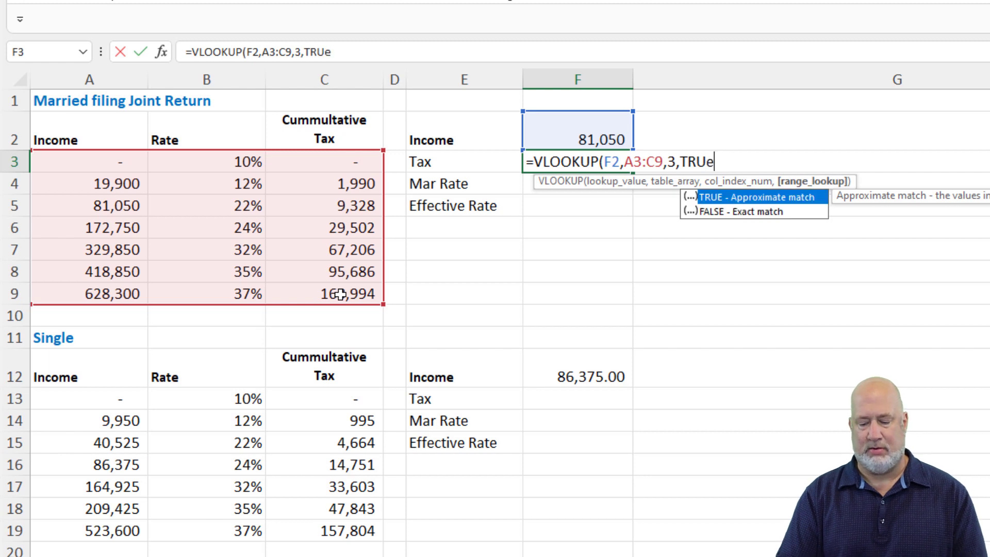
key(Return)
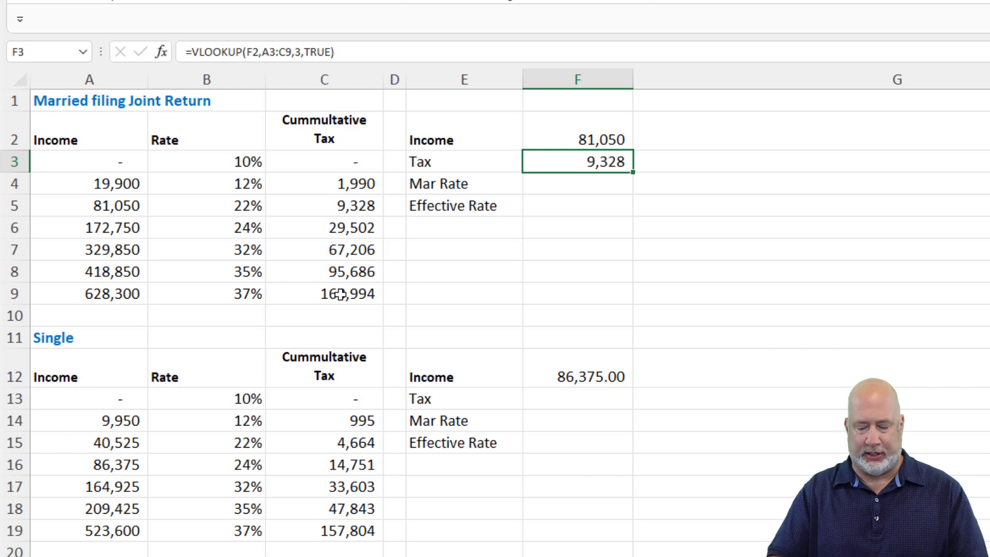
key(Right)
Start a scratch formula =F3+220 in G3, then cancel it.
key(F2)
text(=)
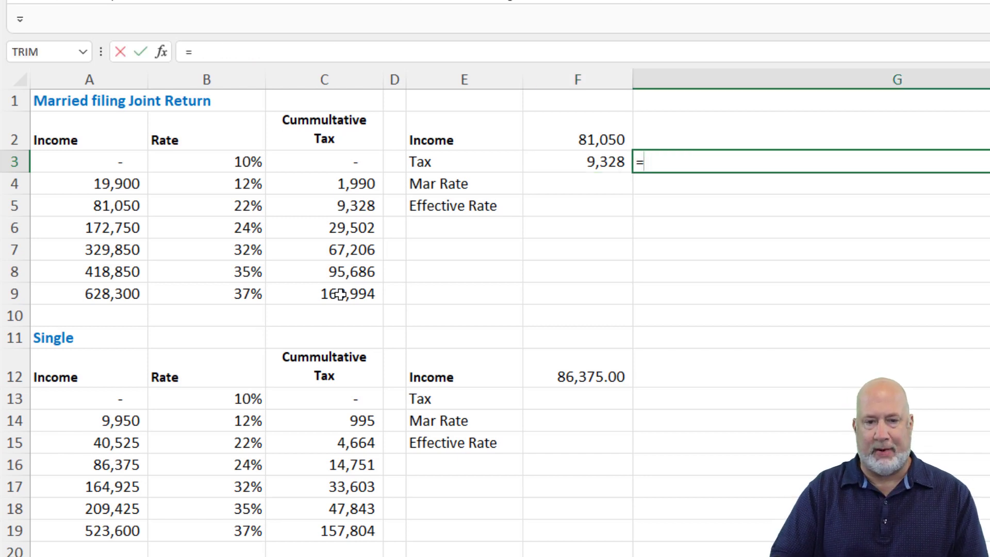
key(Left)
text(+)
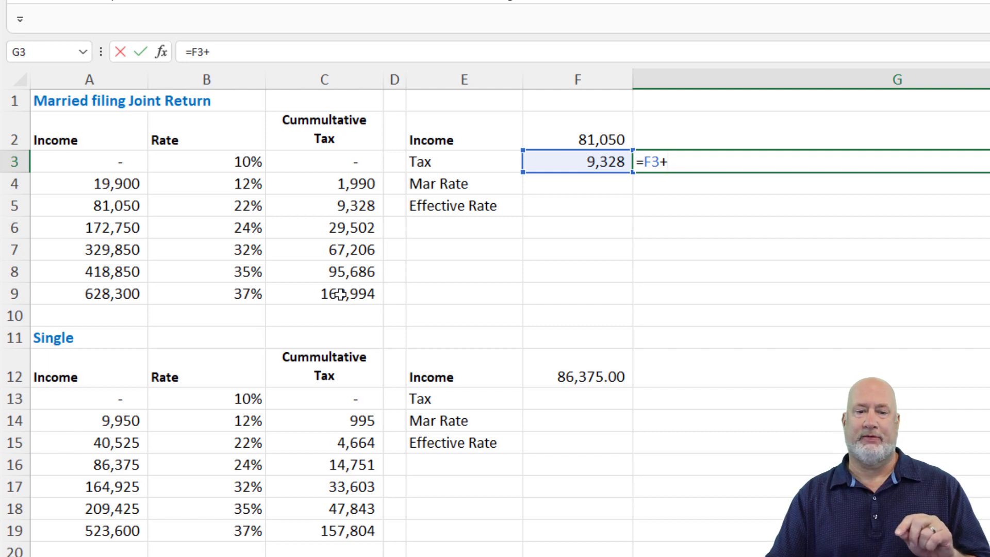
text(220)
key(Escape)
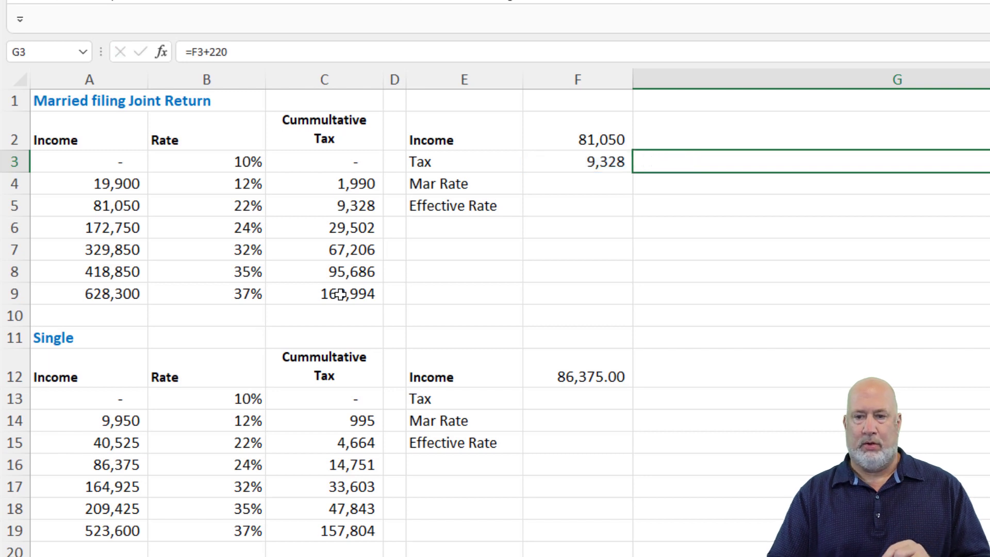
key(Up)
key(Down)
Set the Married income in F2 to 82,050 and reopen the F3 Tax formula for editing.
key(Left)
key(Up)
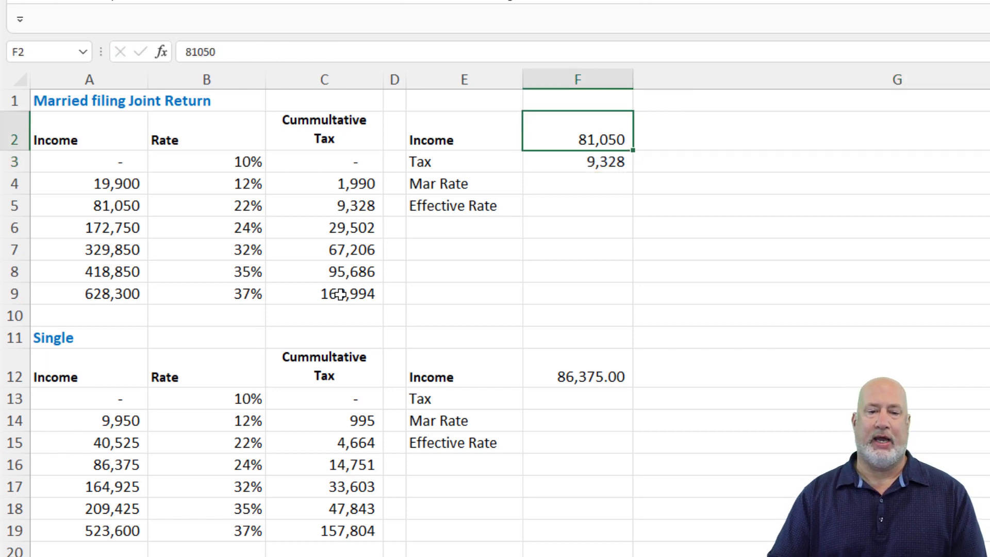
text(82050)
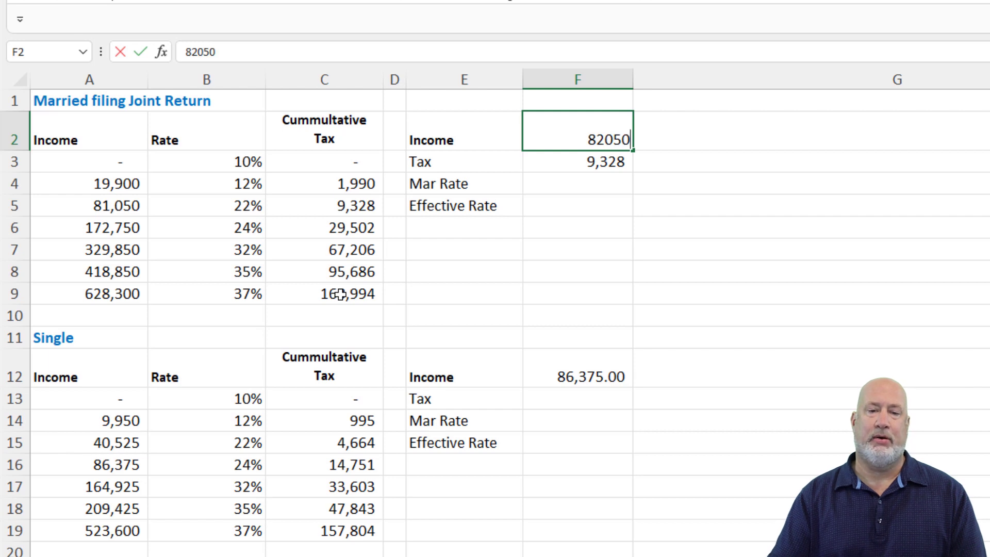
key(ctrl+Return)
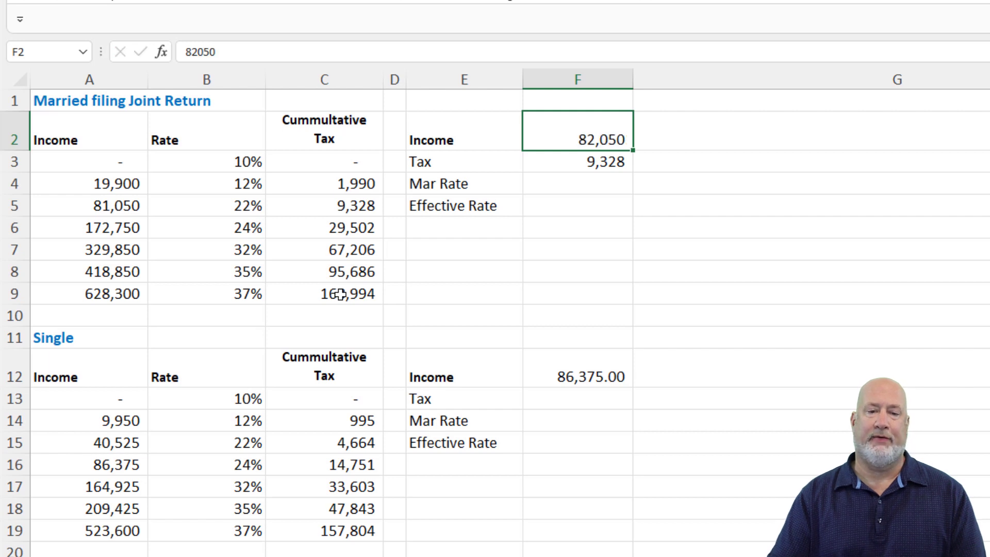
key(Down)
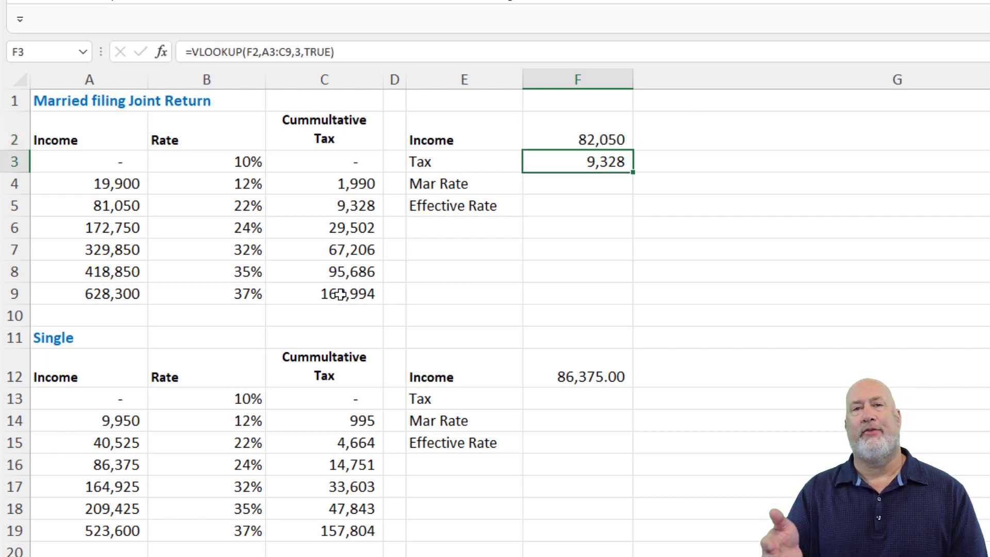
key(F2)
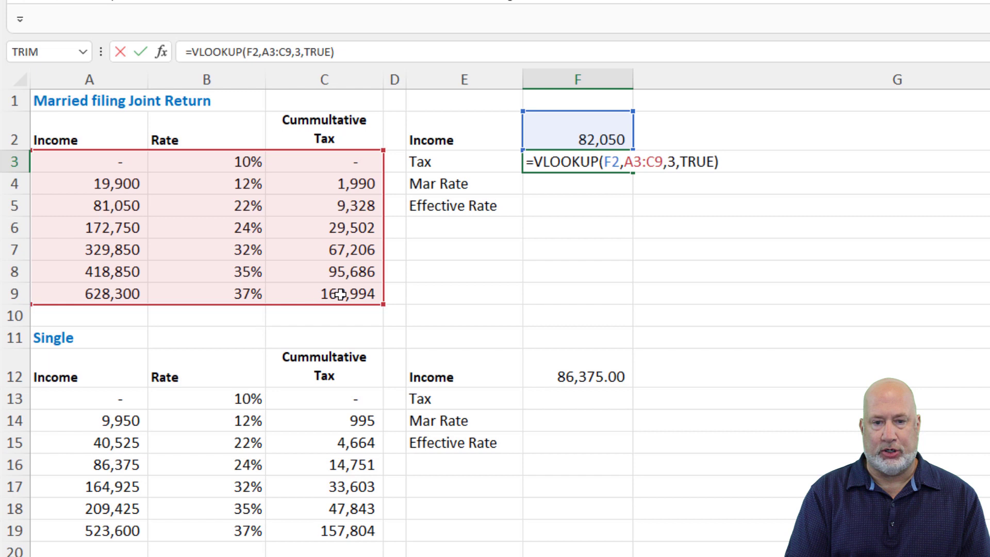
Extend F3 to =VLOOKUP(F2,A3:C9,3,TRUE)+(F2-VLOOKUP(F2,A3:C9,1,TRUE)), giving 10,328.
text(+()
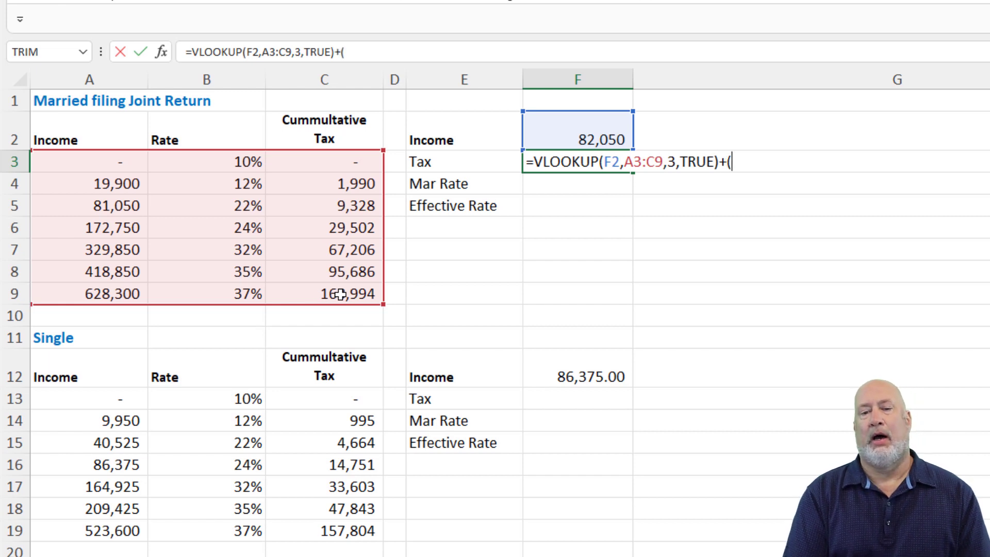
text(f2-)
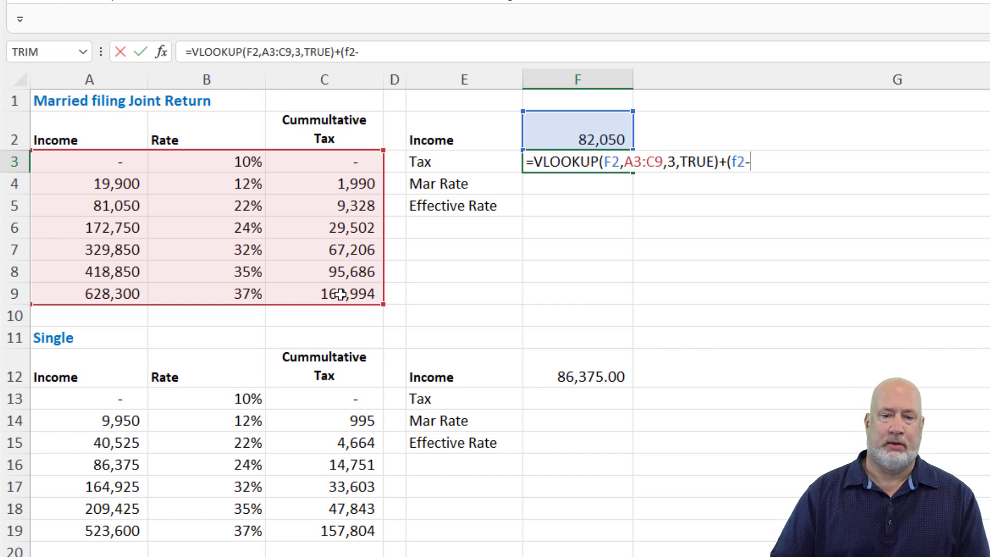
text(vlo)
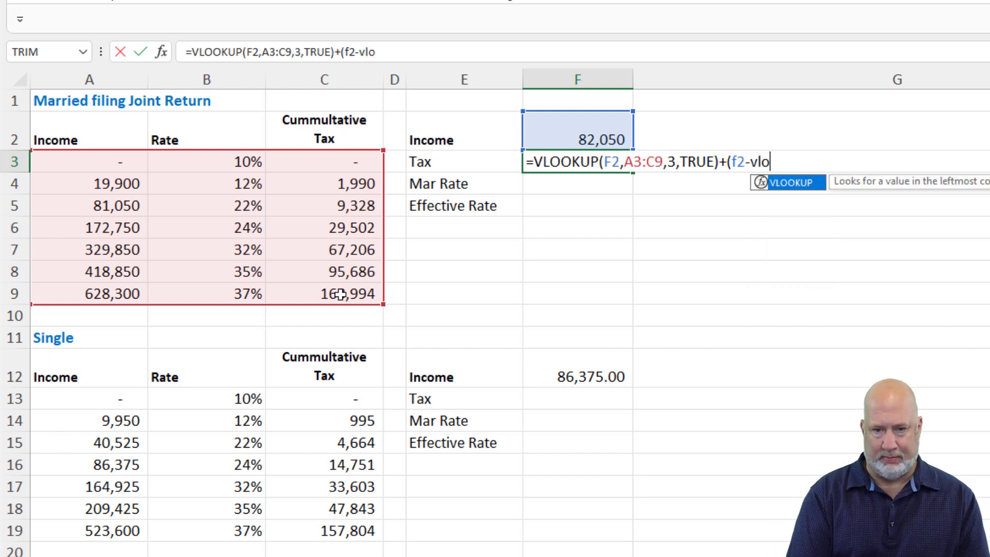
key(Tab)
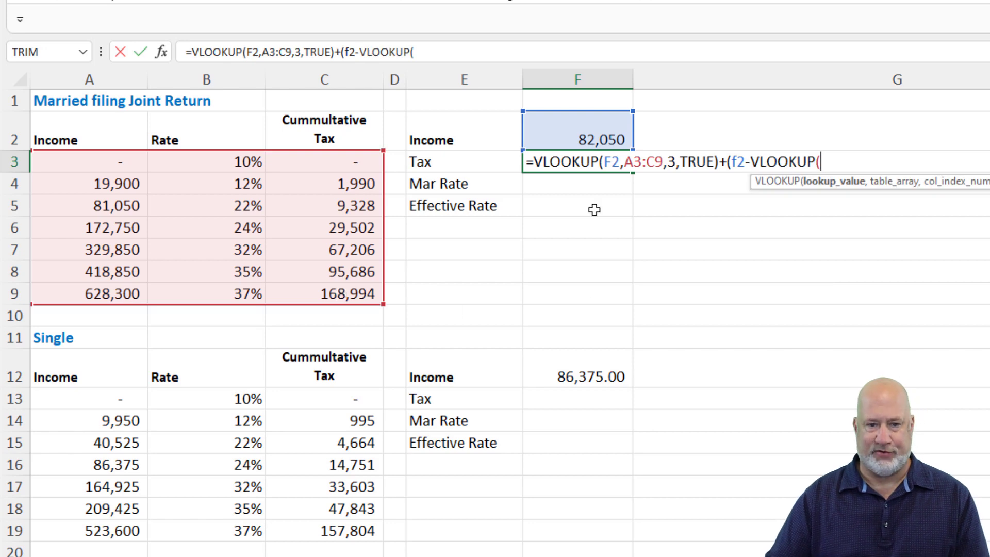
click(587, 131)
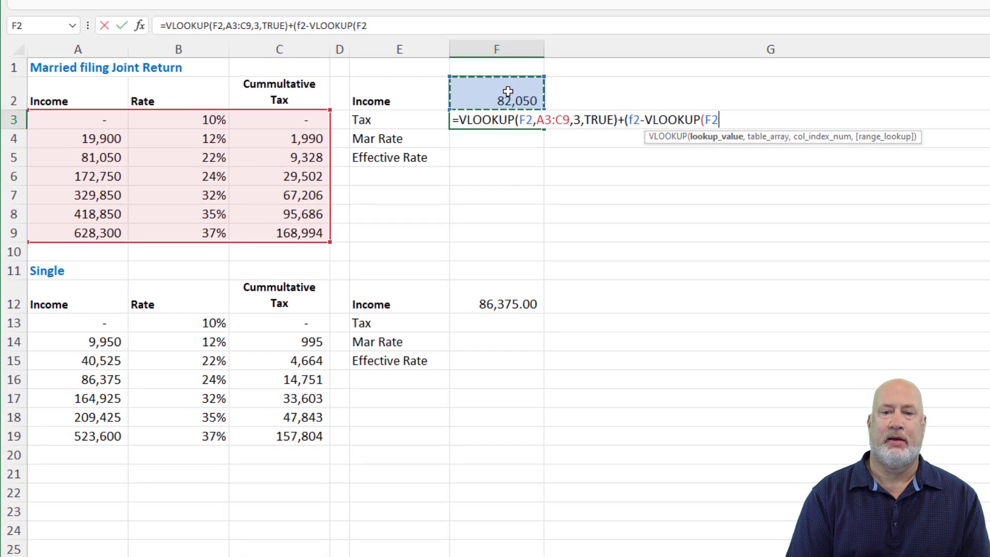
text(,)
drag(104, 121, 286, 233)
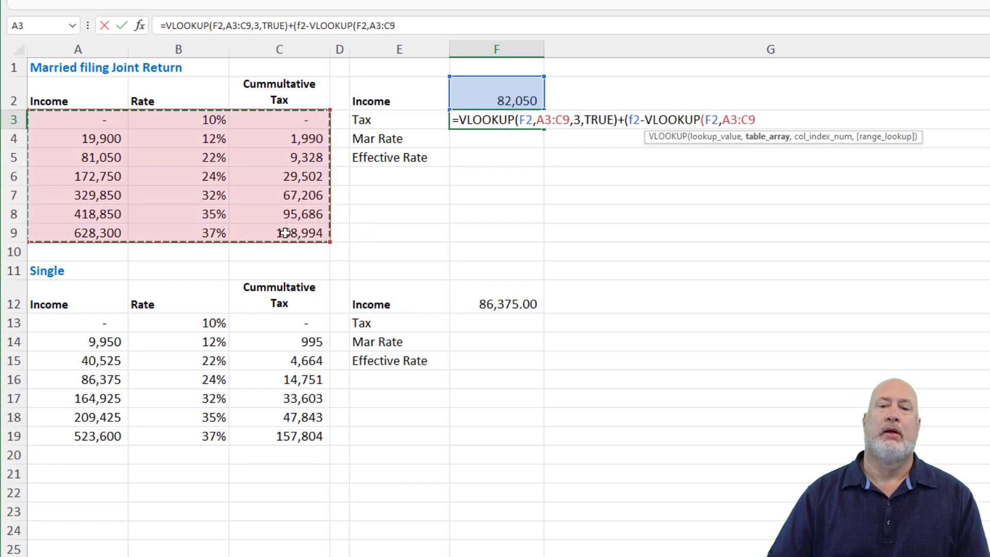
text(,)
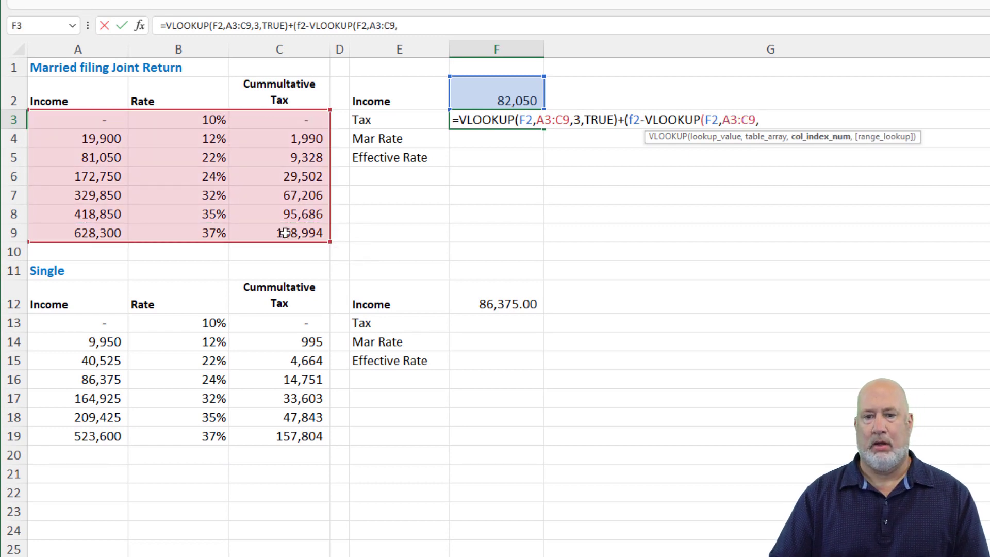
text(1)
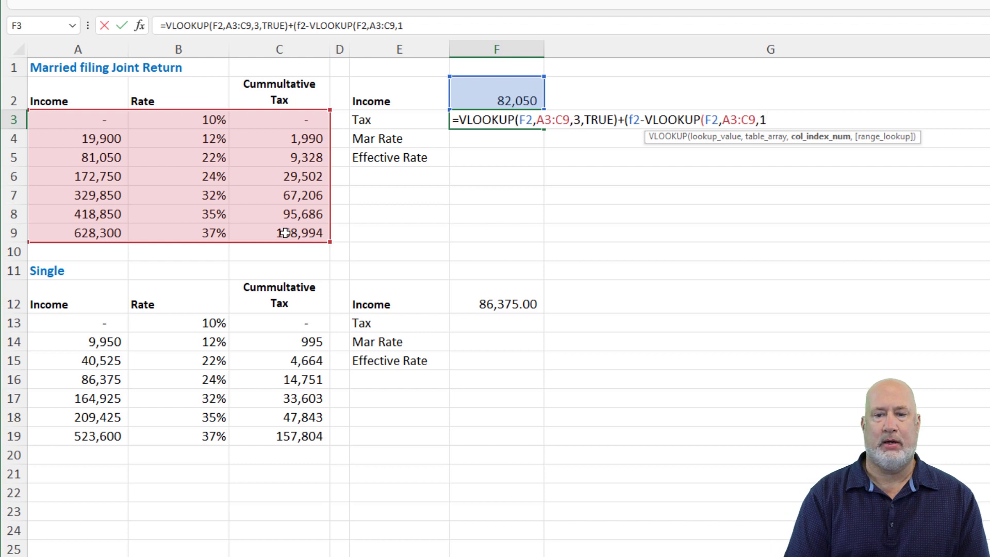
text(,true)
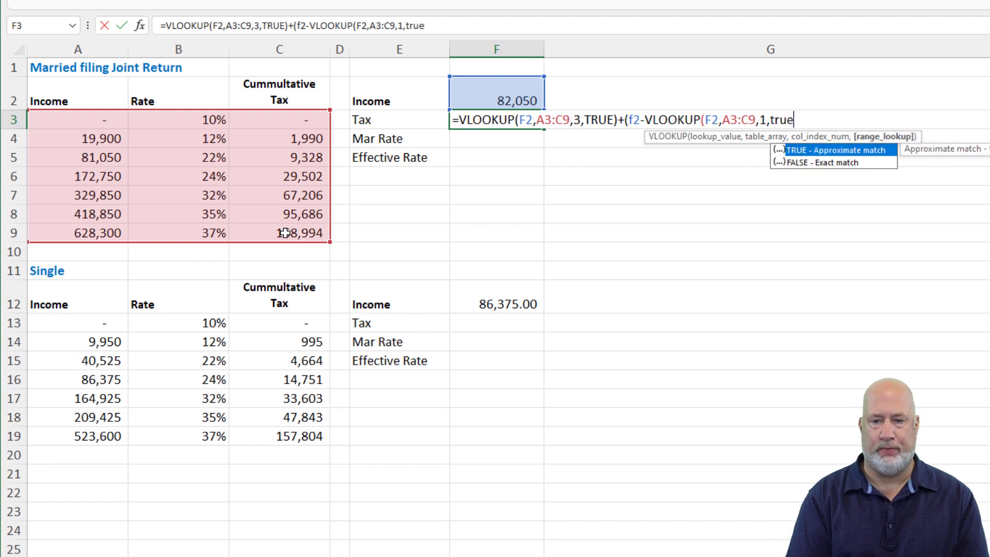
text()))
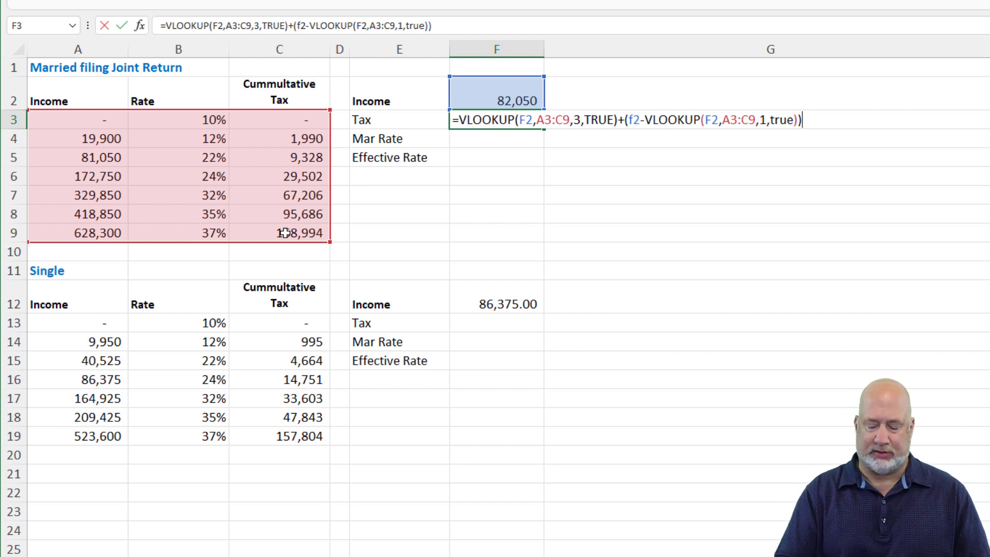
key(ctrl+Return)
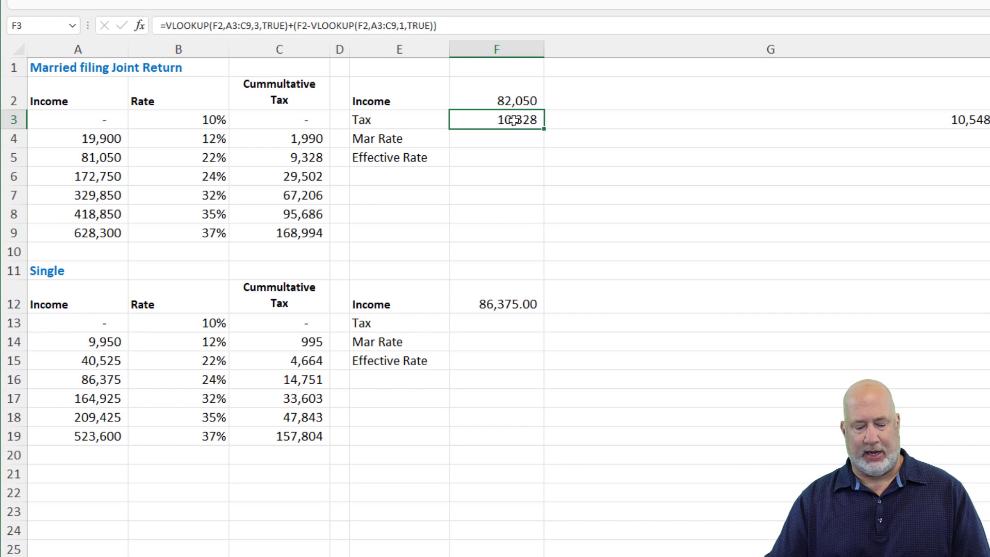
Append +(VLOOKUP(F2,A3:C9,2,TRUE)) to the Tax formula in F3.
click(296, 159)
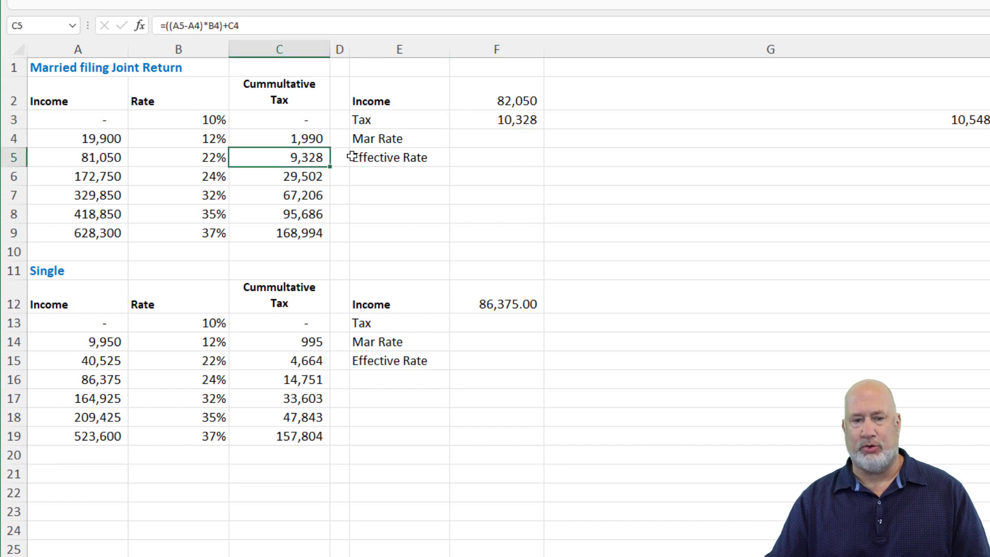
click(484, 120)
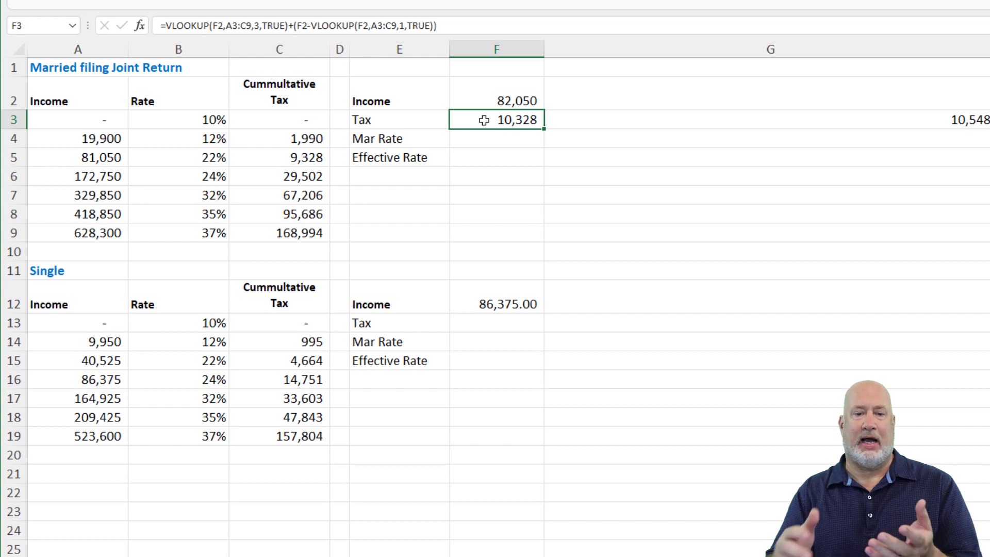
key(F2)
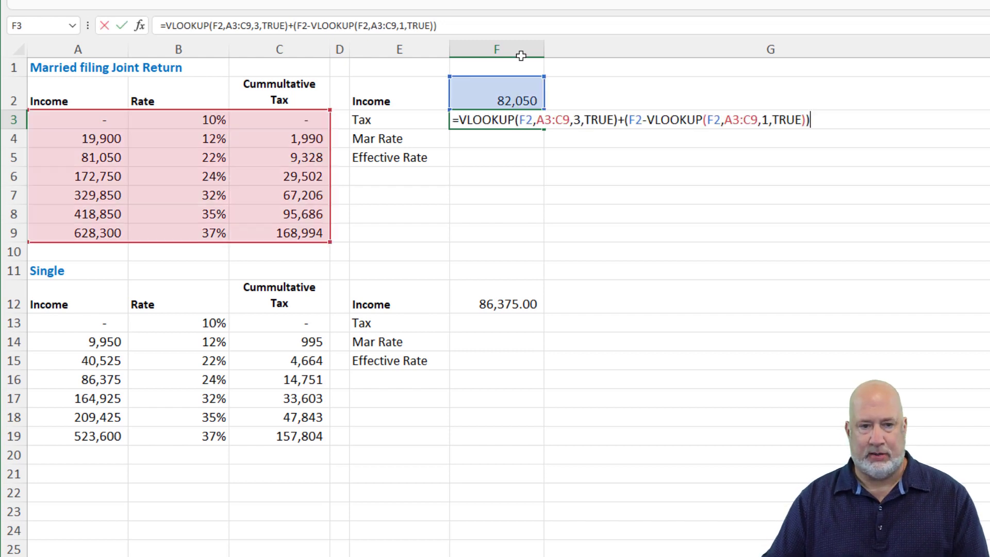
click(485, 30)
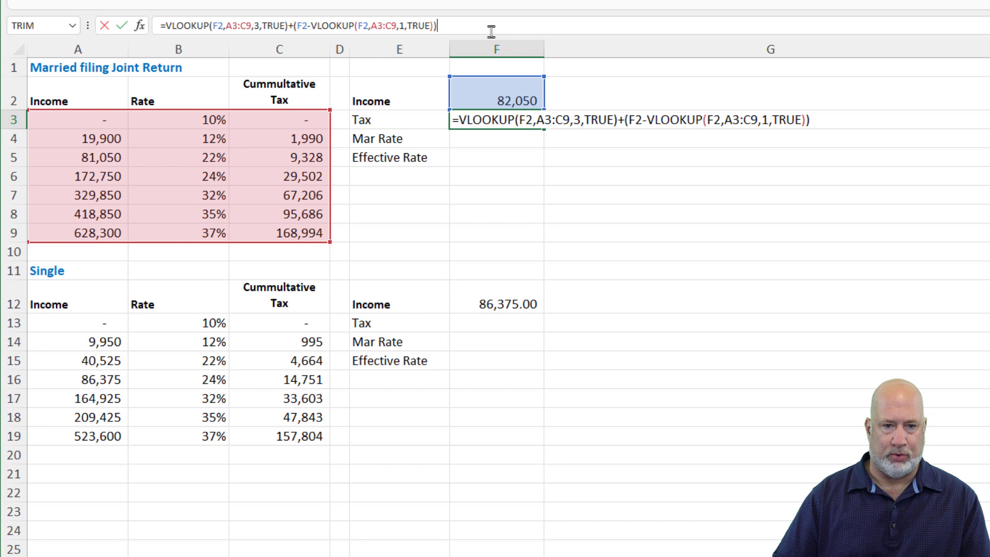
text(+(vl)
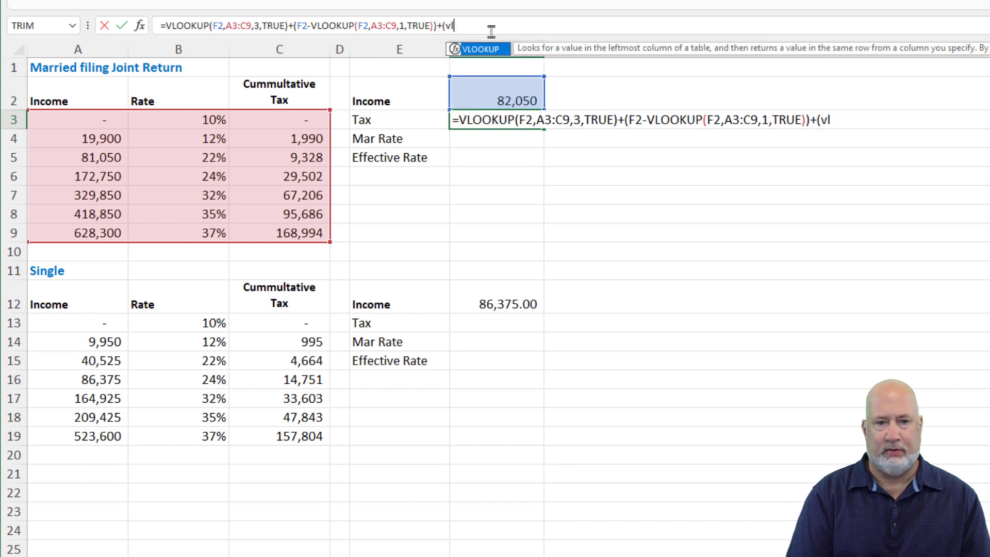
key(Tab)
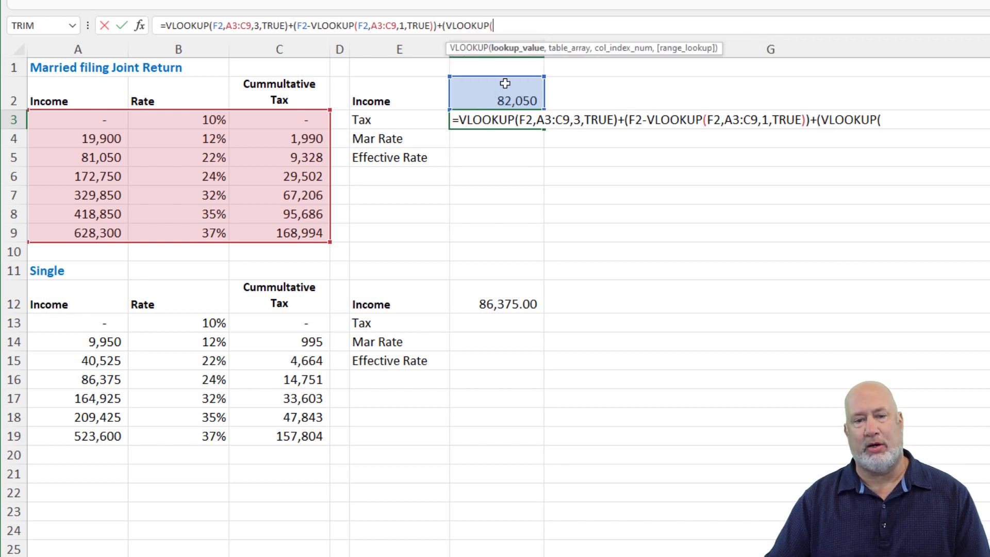
click(505, 83)
text(,)
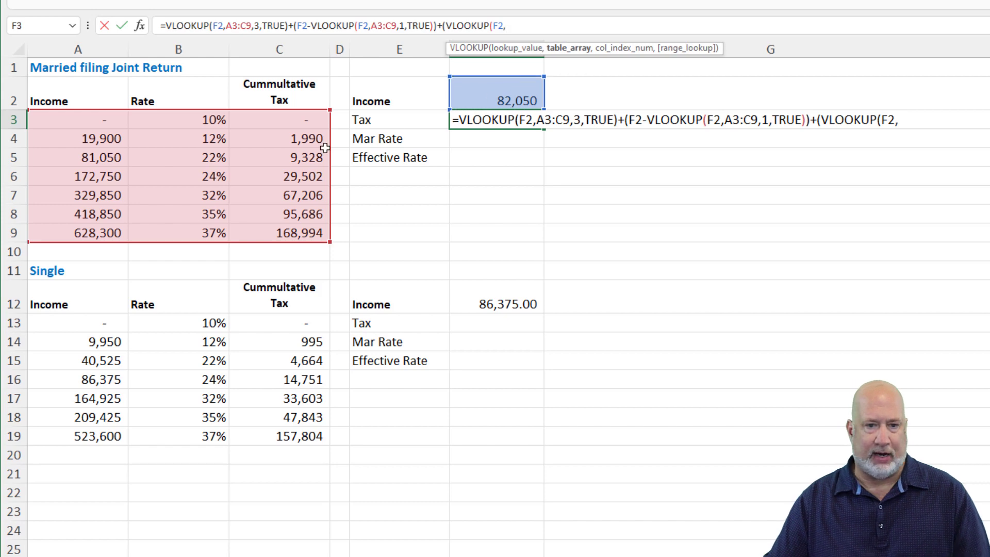
drag(98, 130, 271, 229)
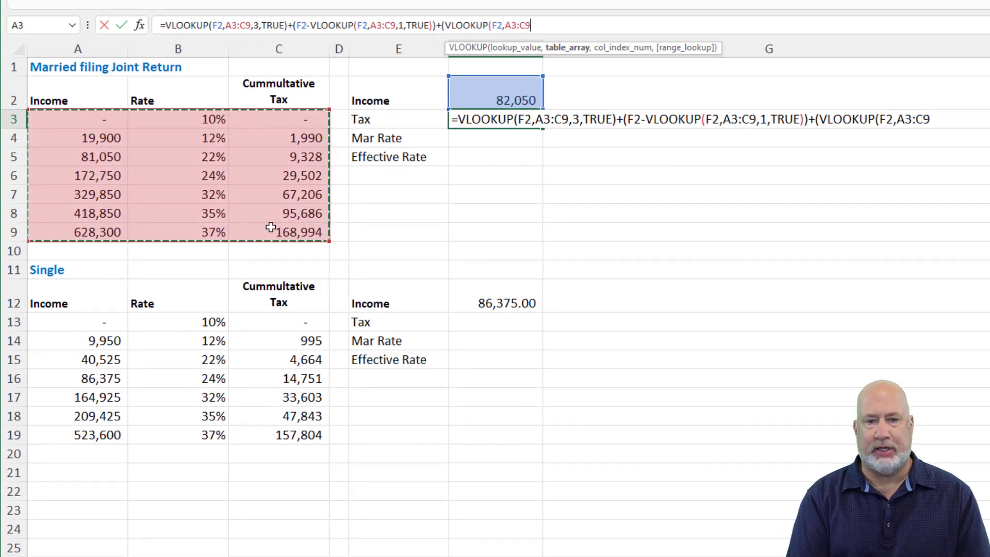
text(,2)
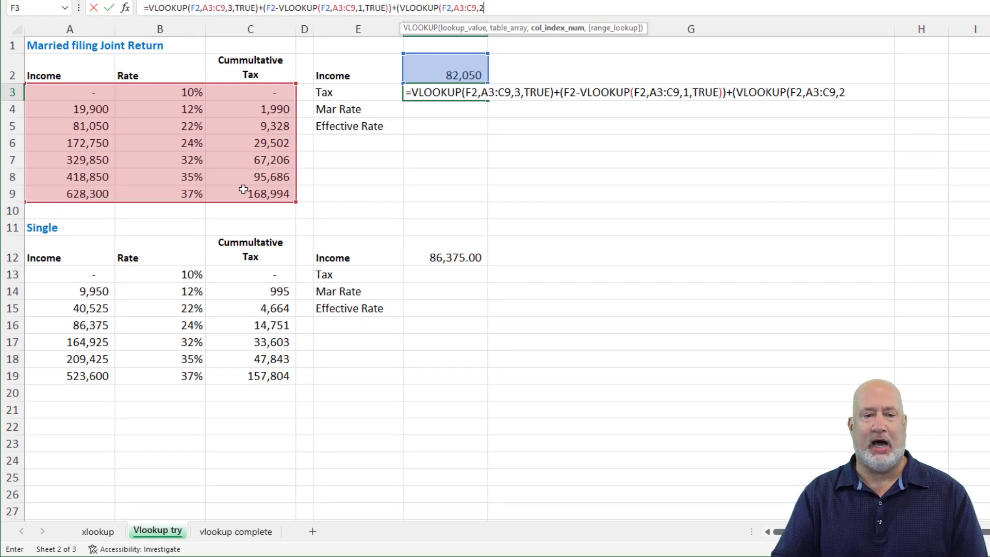
text(,true)
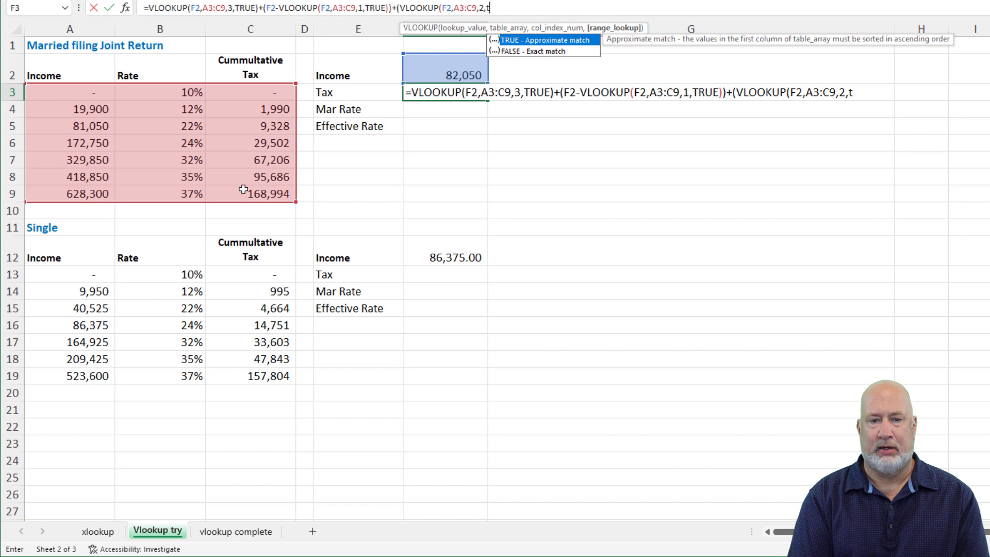
text())
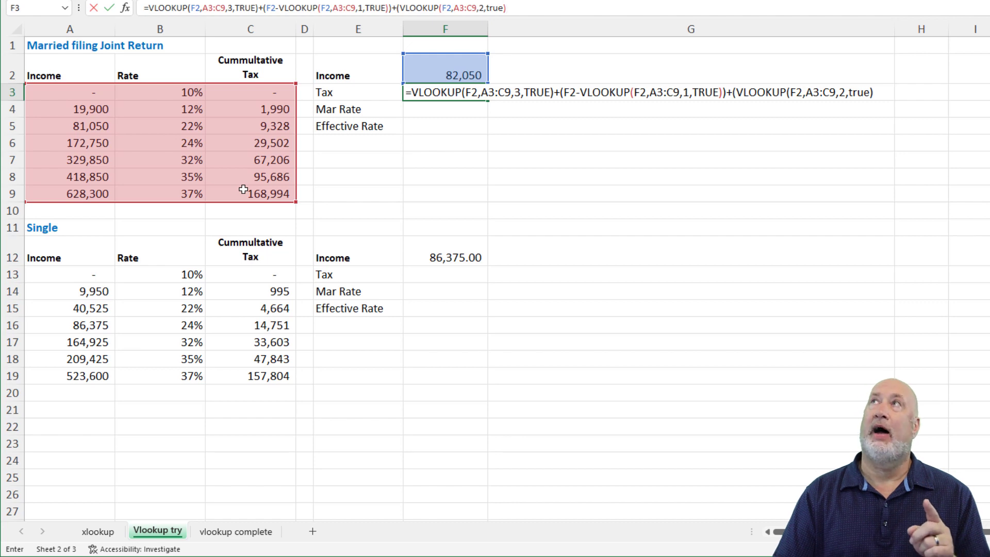
key(ctrl+Return)
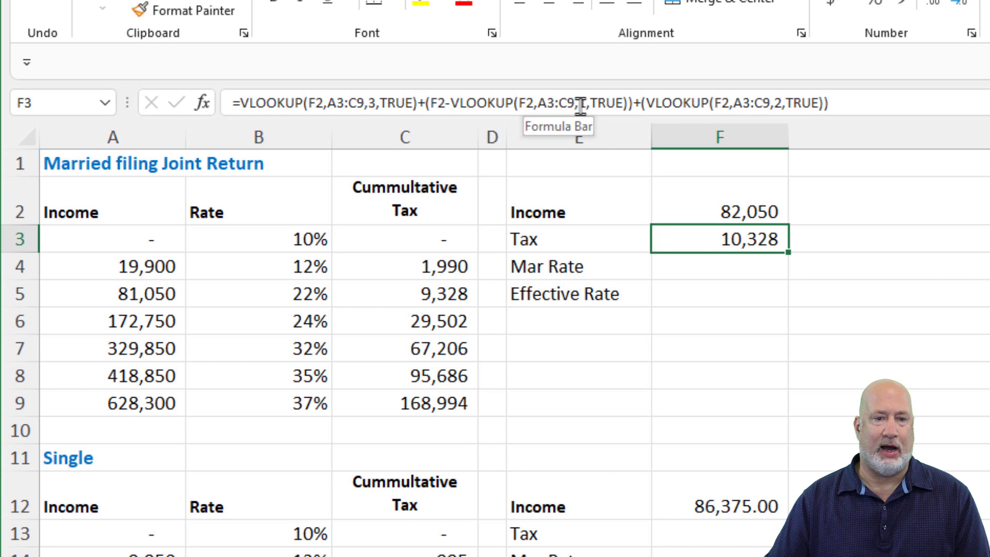
Replace the + before the rate lookup with *, so Tax shows 9,548.
click(633, 103)
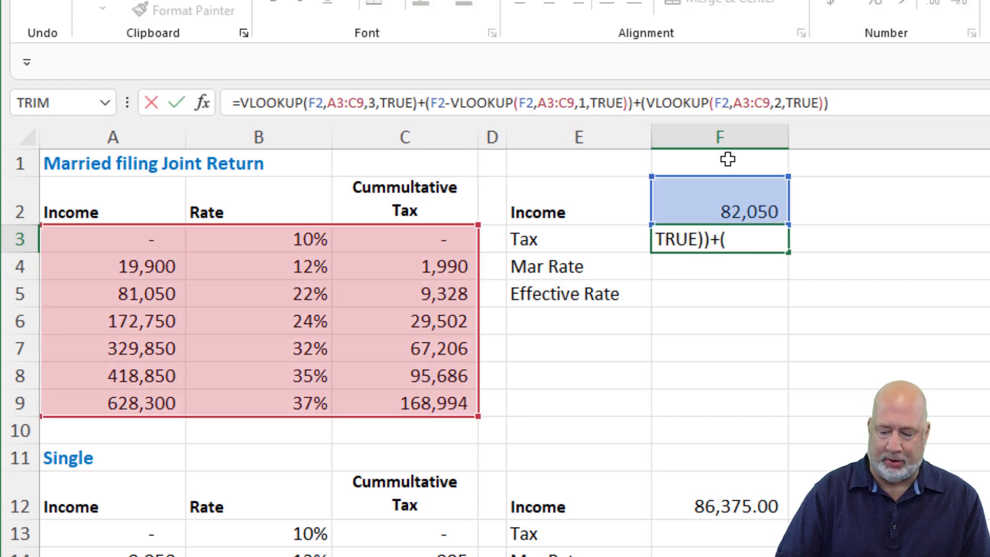
key(Delete)
text(*)
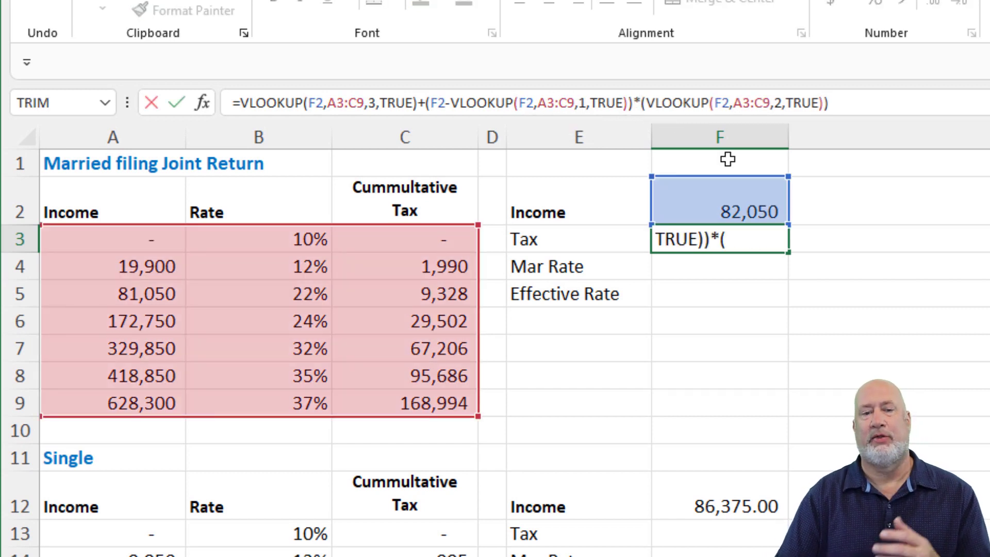
key(ctrl+Return)
key(Down)
key(Down)
key(Up)
key(Up)
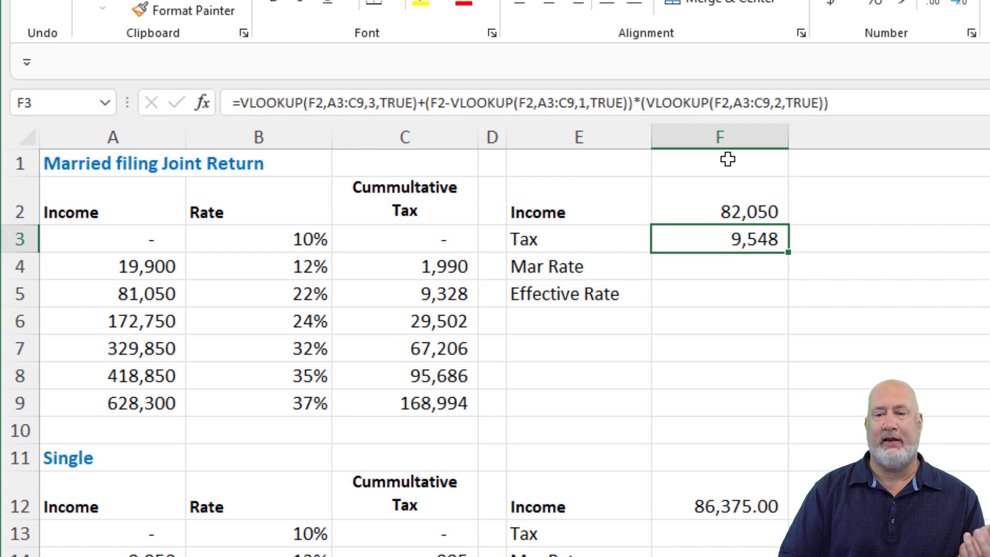
key(Right)
Enter 172,750 as the Married income in F2 and compare with the 24% bracket.
key(Left)
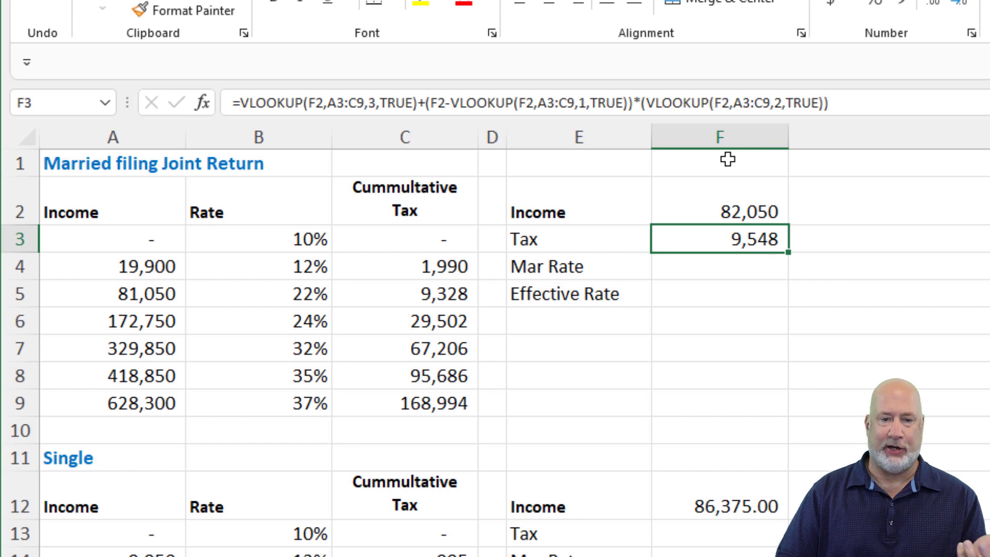
key(Up)
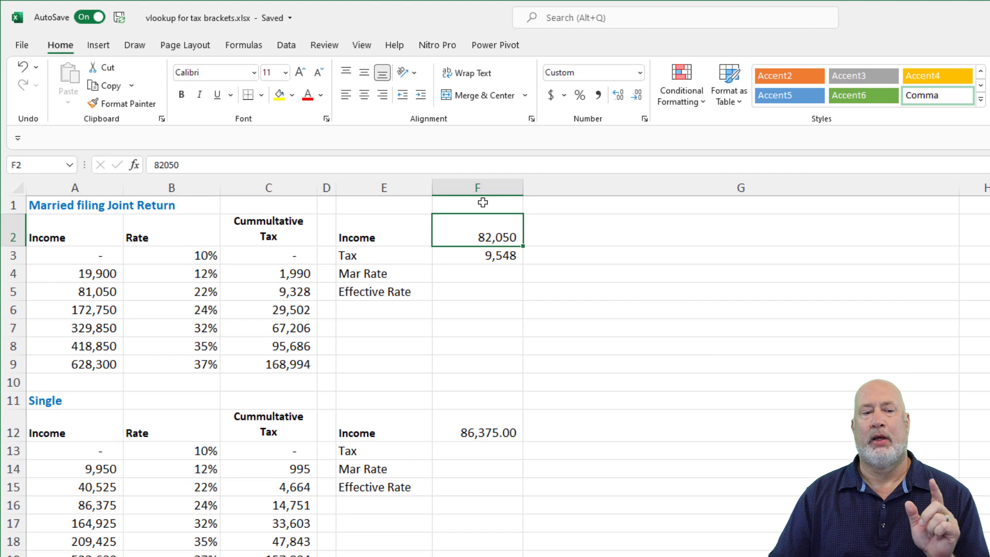
text(172750)
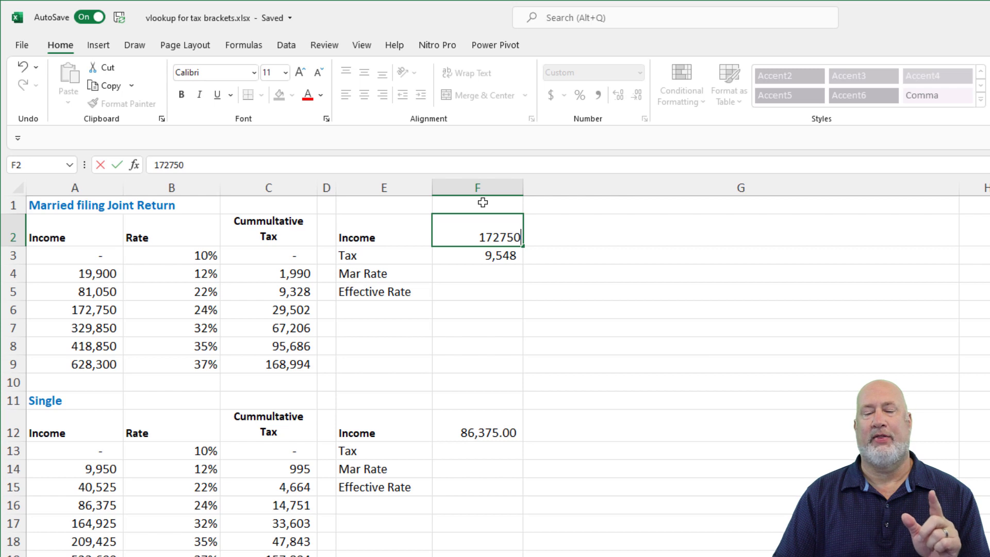
key(ctrl+Return)
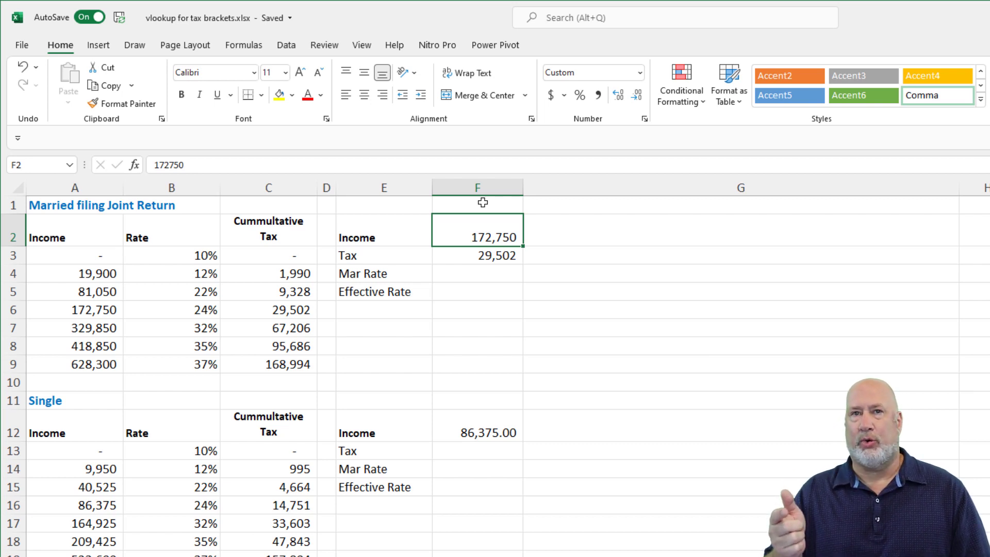
click(192, 308)
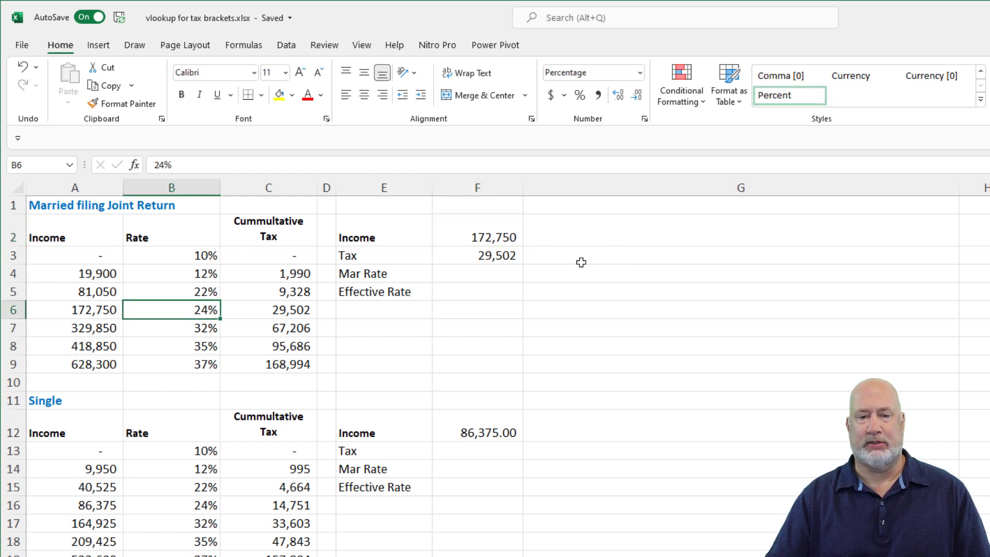
click(498, 235)
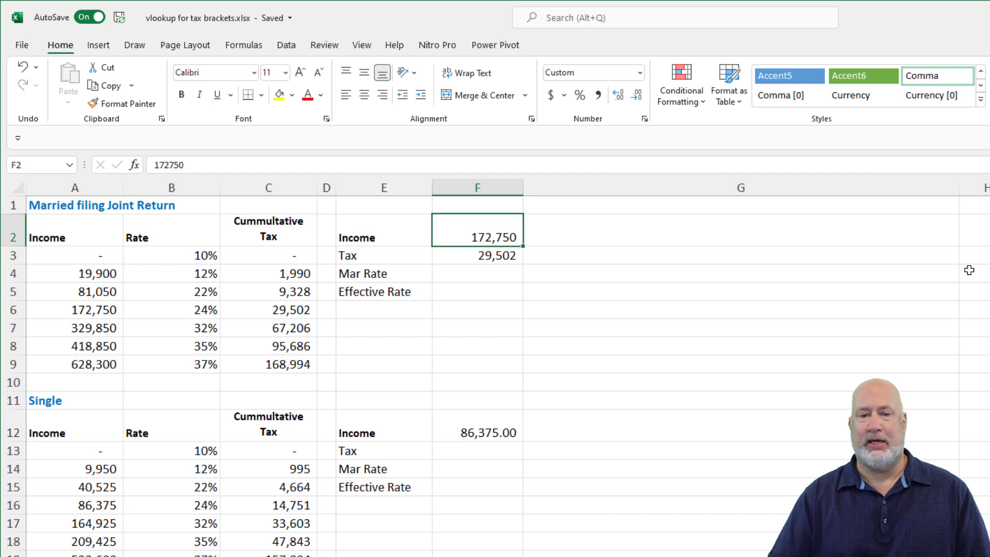
Try 173,750 as the income, then undo back to 172,750 with Tax at 29,502.
key(F2)
key(BackSpace)
key(BackSpace)
key(BackSpace)
key(BackSpace)
text(375)
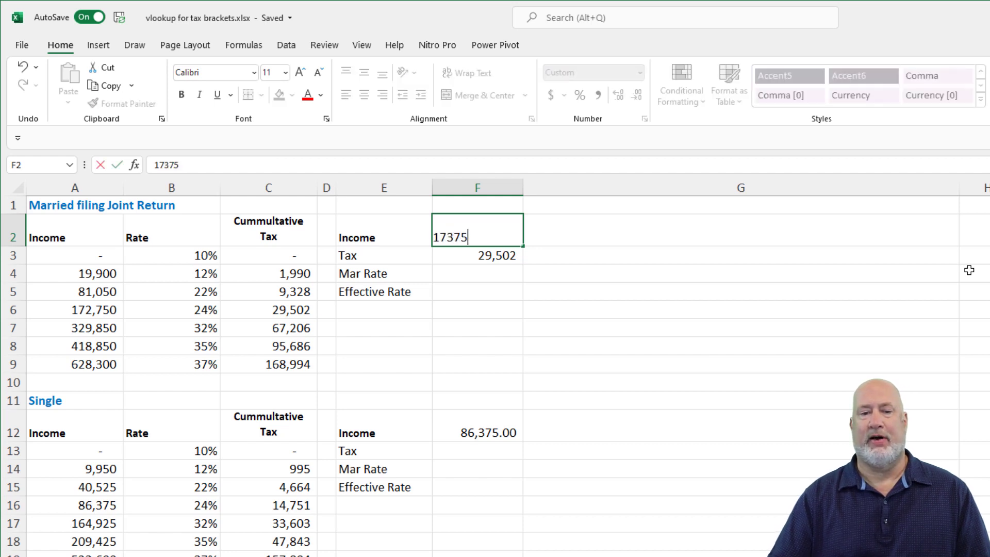
text(0)
key(ctrl+Return)
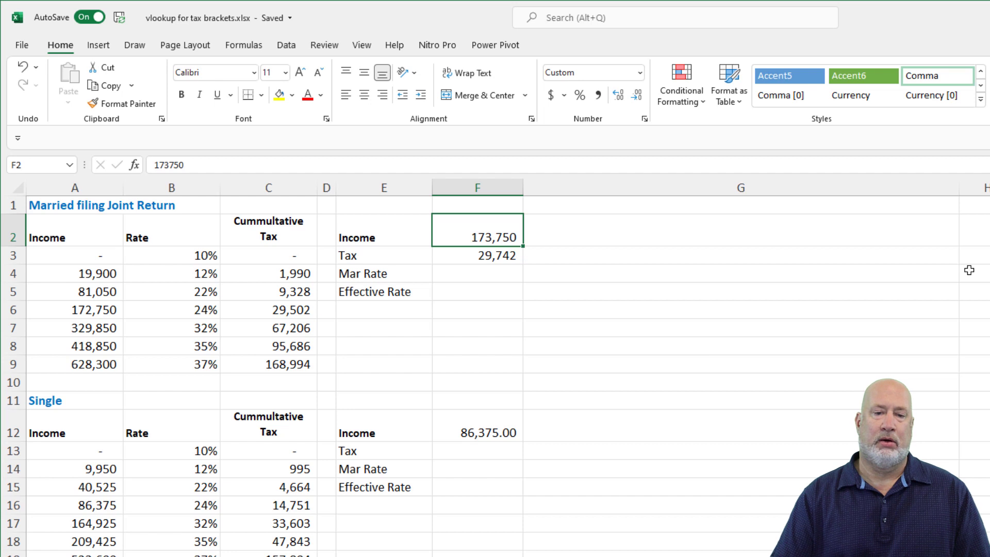
key(Down)
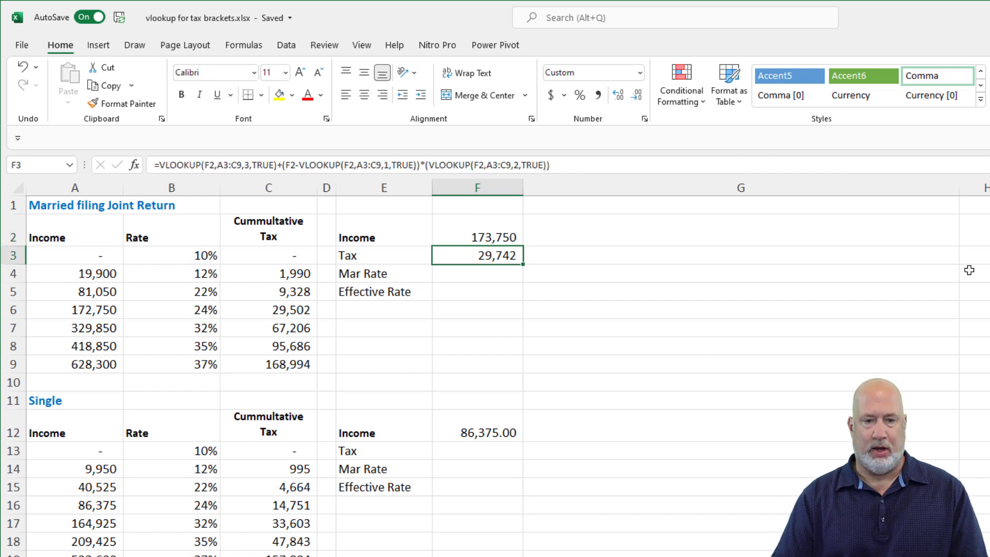
key(ctrl+z)
key(Down)
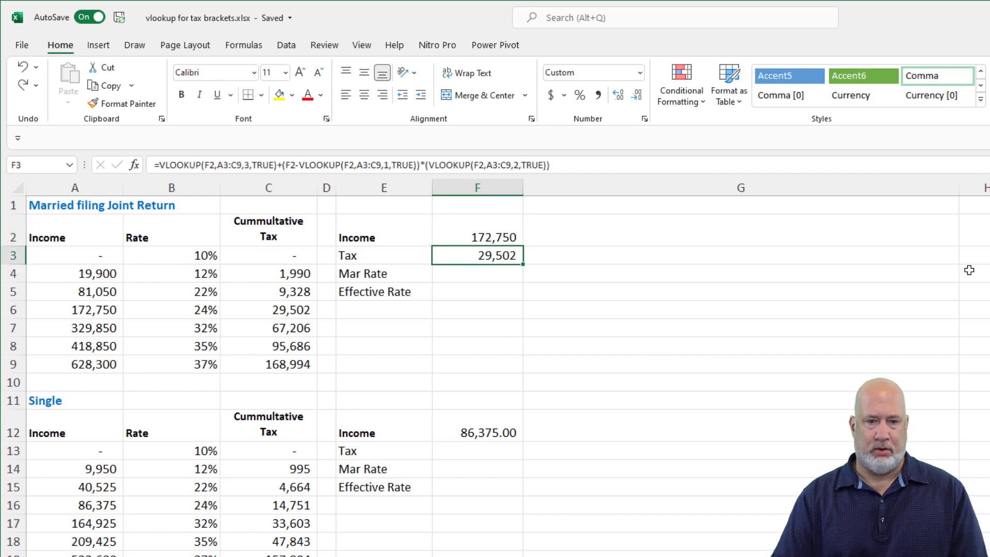
key(Up)
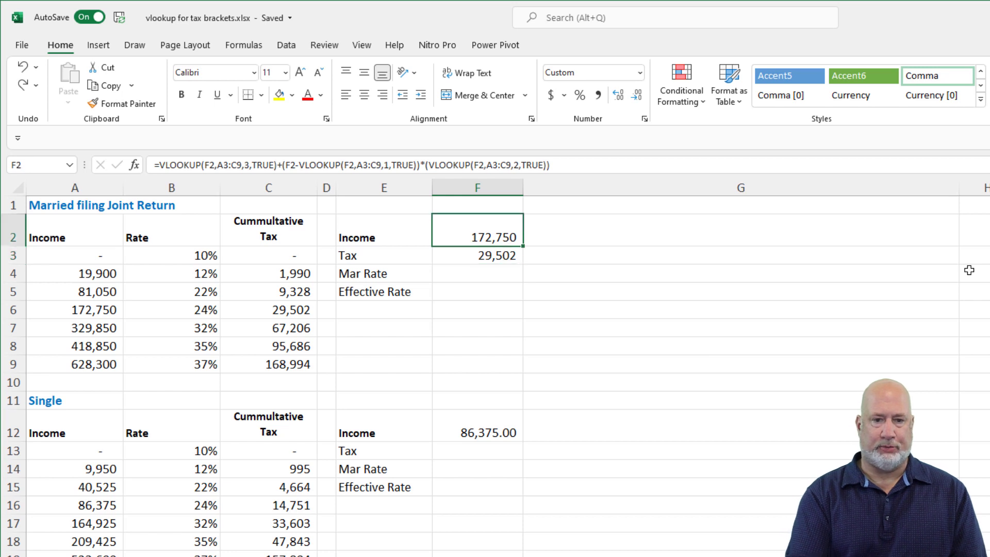
key(ctrl+y)
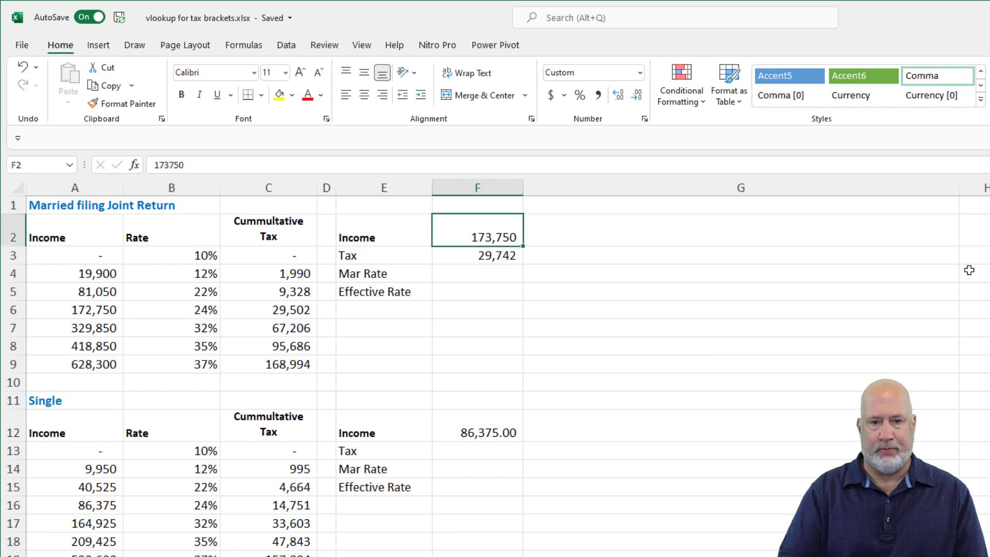
key(ctrl+z)
key(Down)
key(Up)
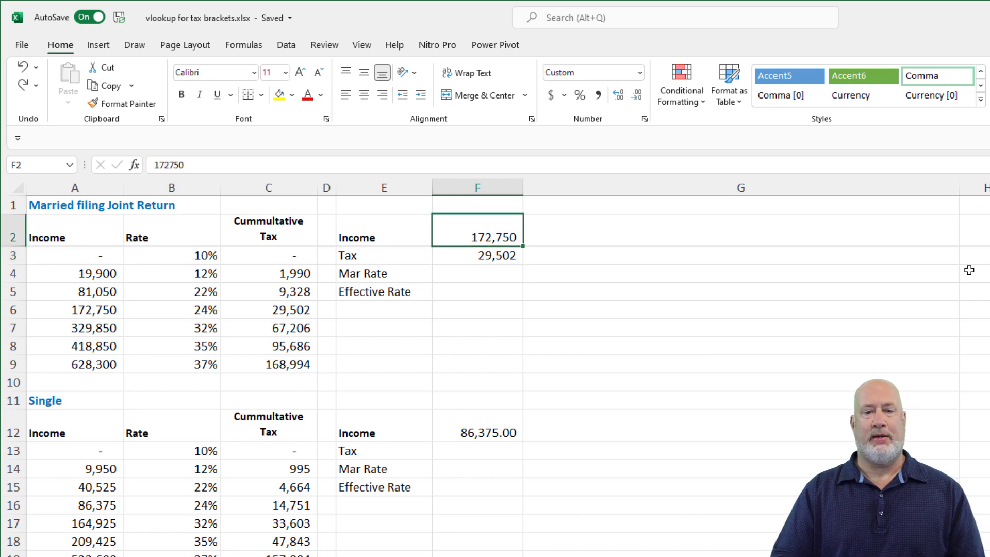
Enter =VLOOKUP(F2,A3:C9,2,TRUE) in F4 for the Married marginal rate.
click(506, 276)
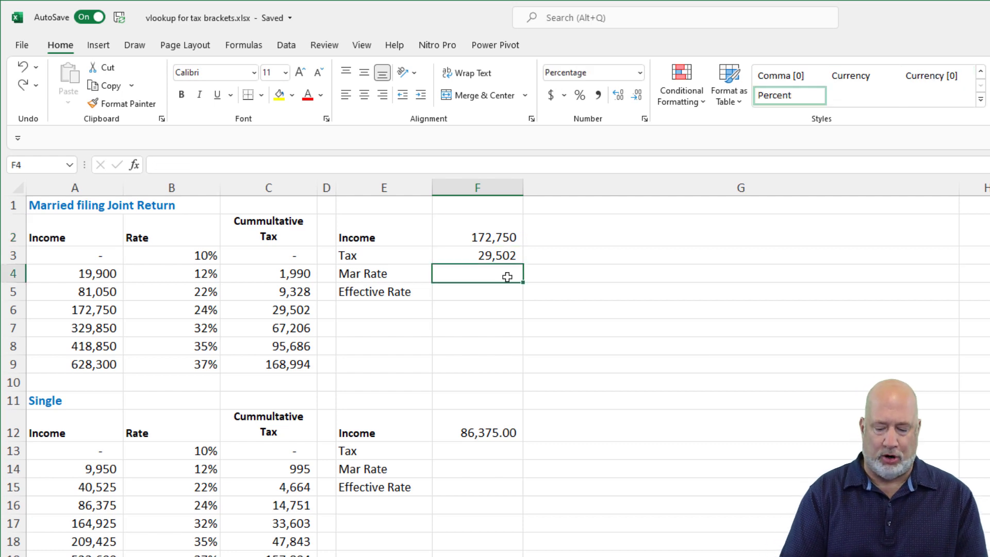
text(=)
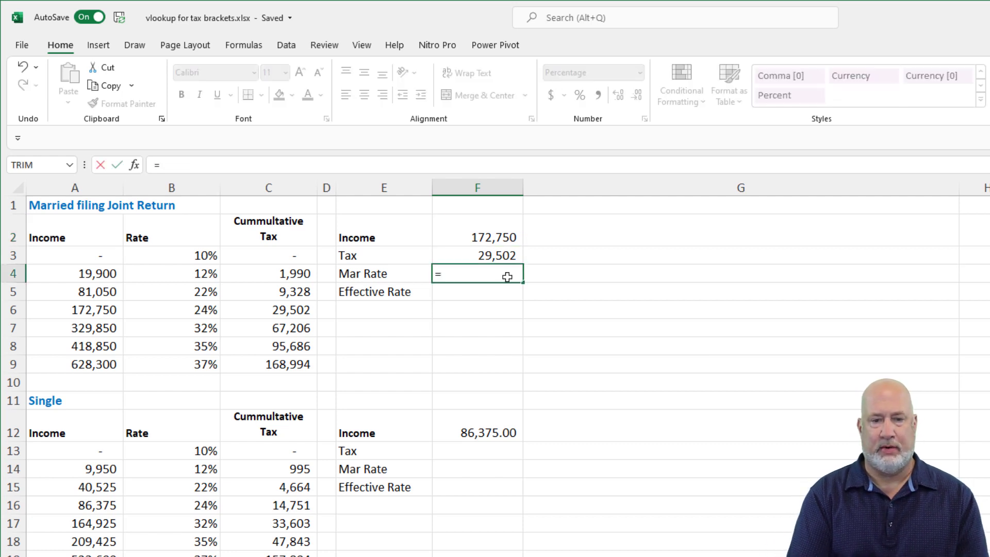
text(vl)
key(Tab)
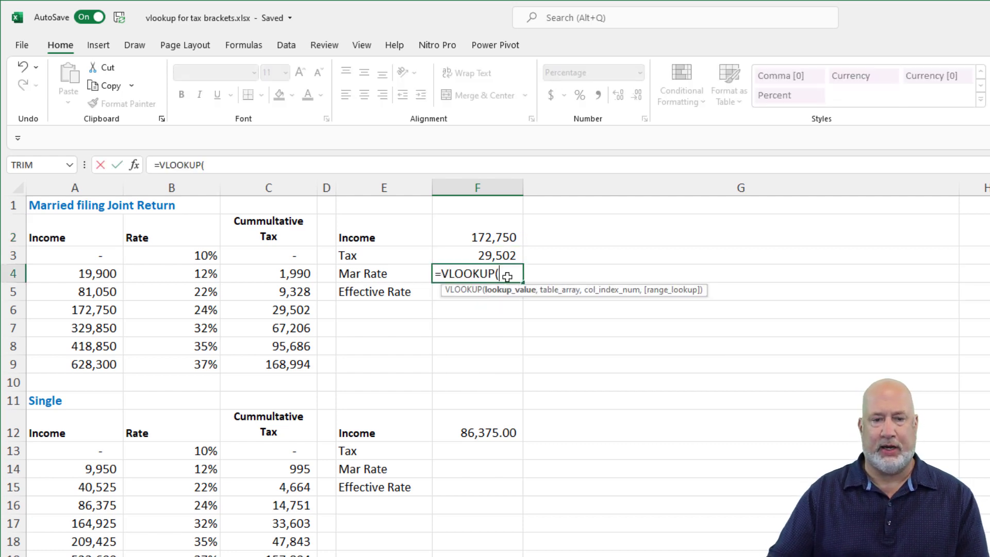
click(494, 239)
text(,)
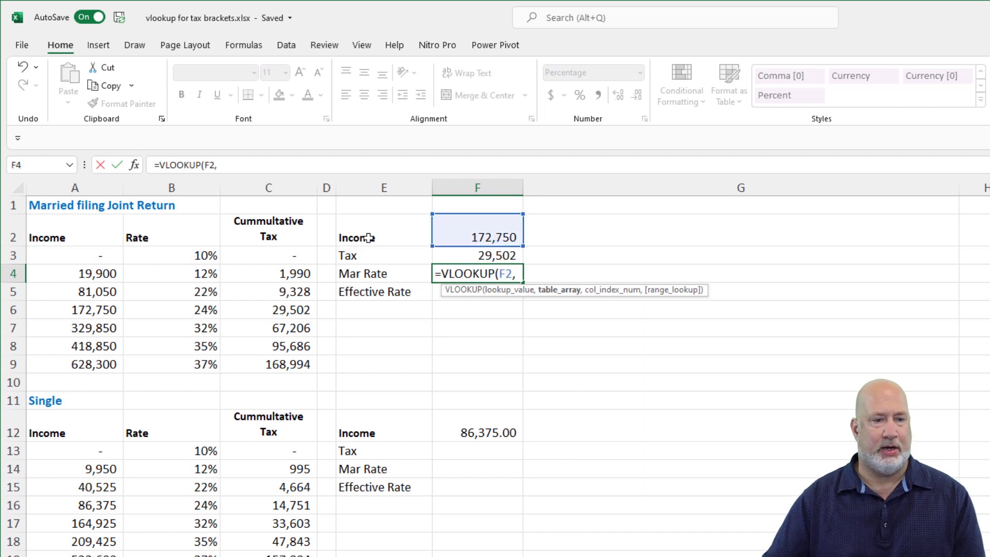
drag(97, 258, 256, 363)
text(,)
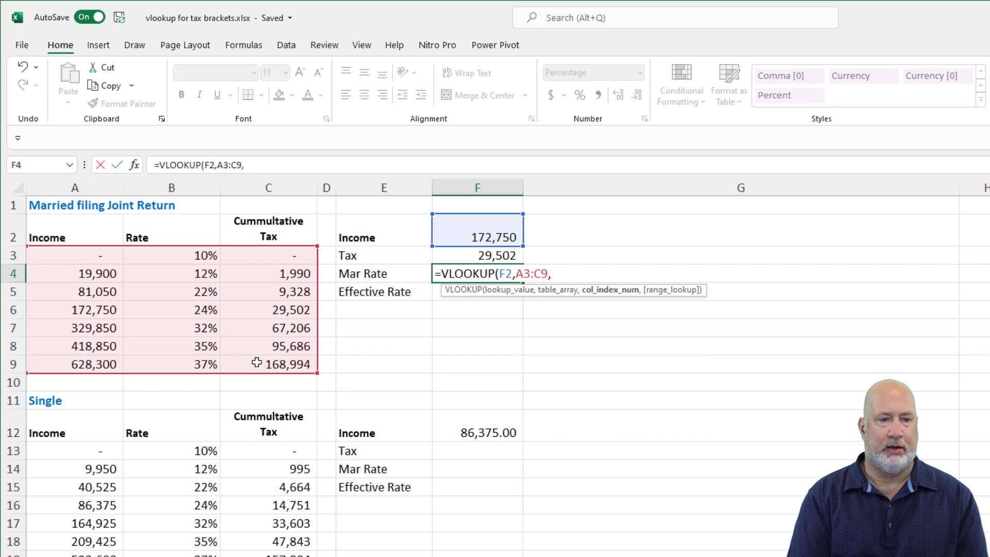
text(2)
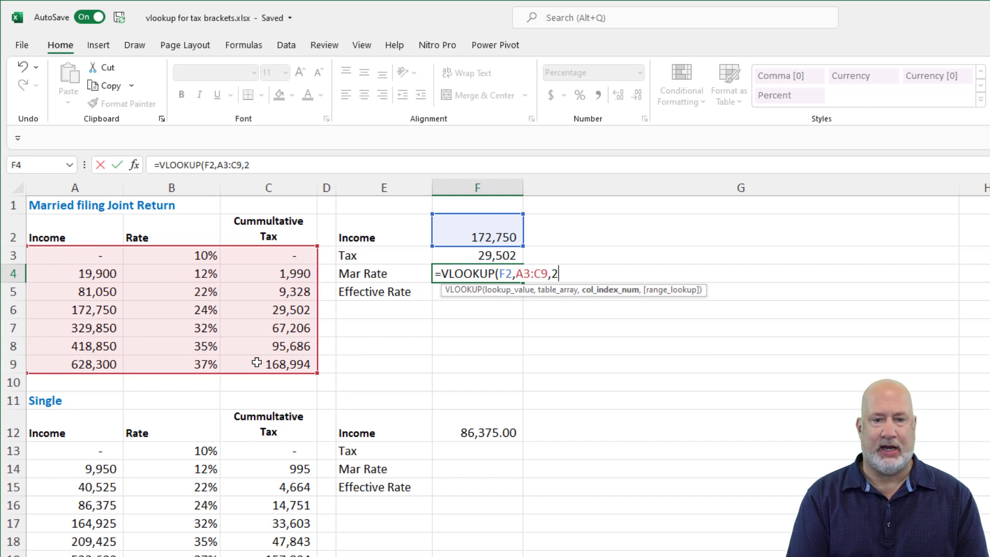
text(,true)
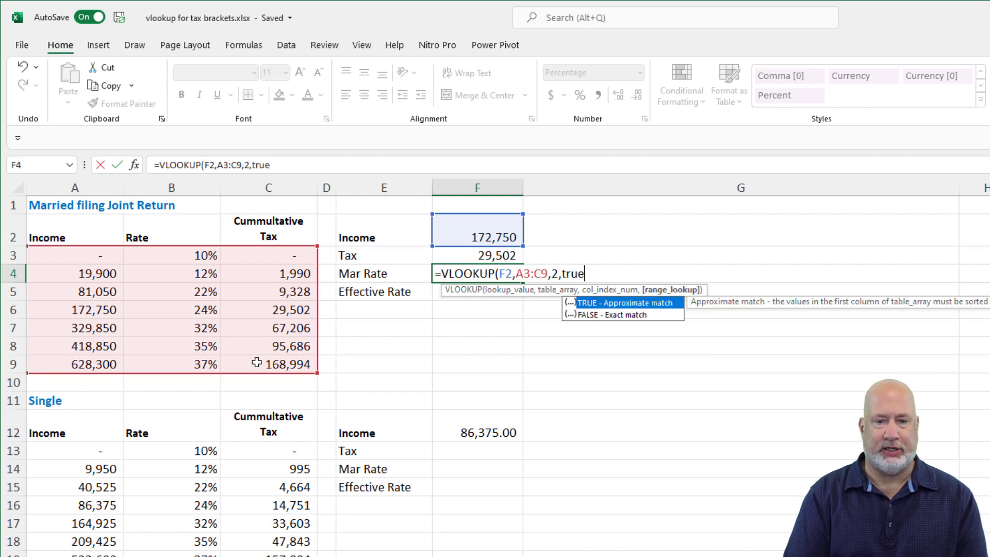
key(ctrl+Return)
Enter =F3/F2 in F5 as the effective rate, shown without decimals.
key(Down)
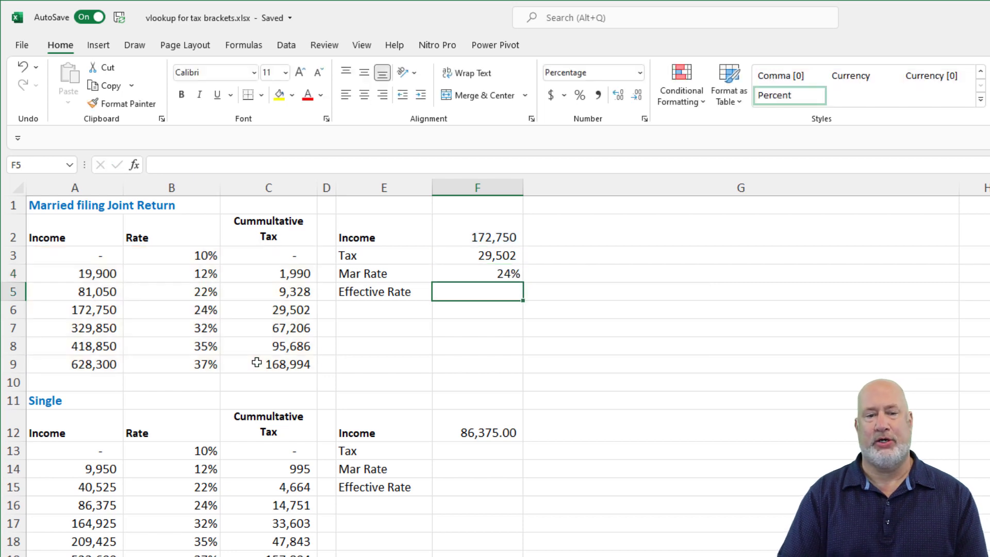
text(=)
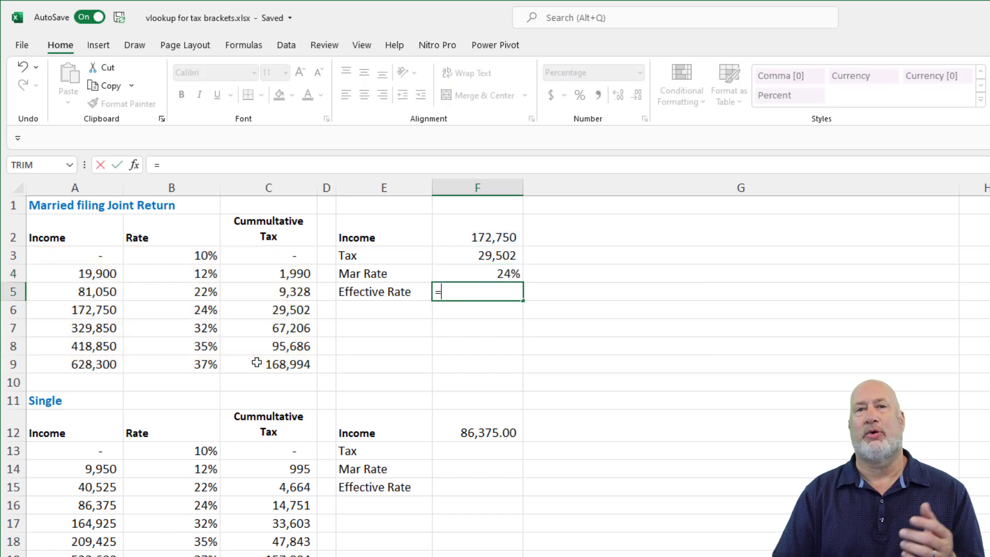
key(Up)
key(Up)
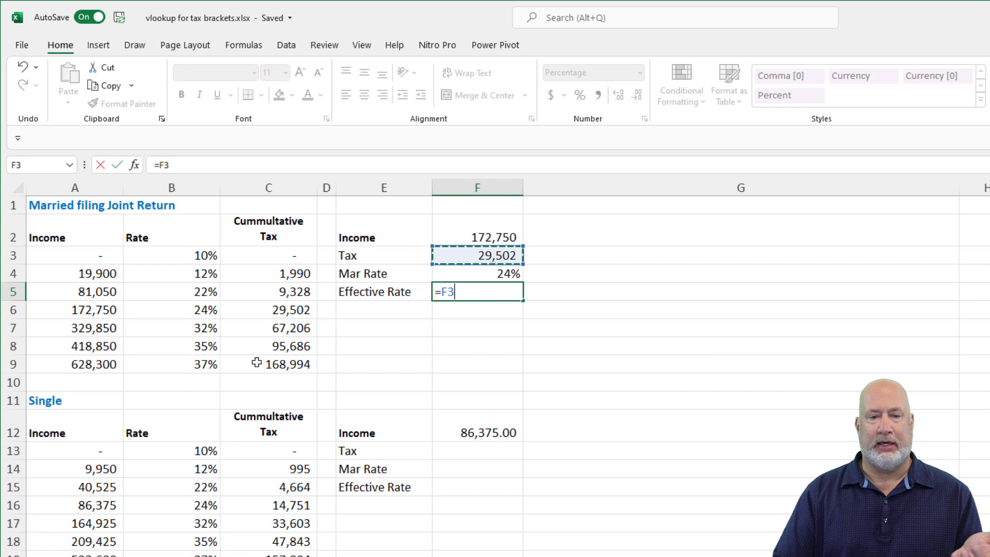
text(/)
key(Up)
key(Up)
key(Up)
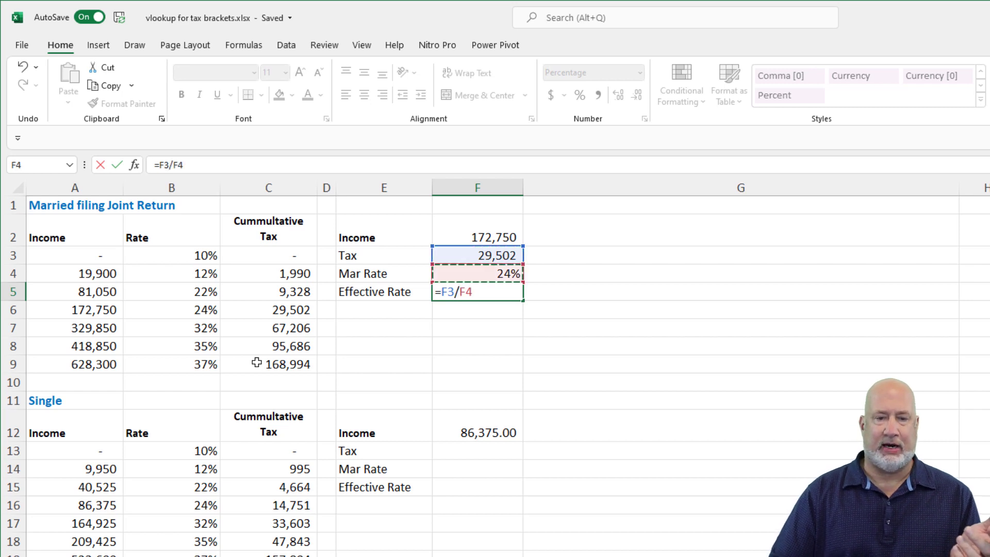
key(ctrl+Return)
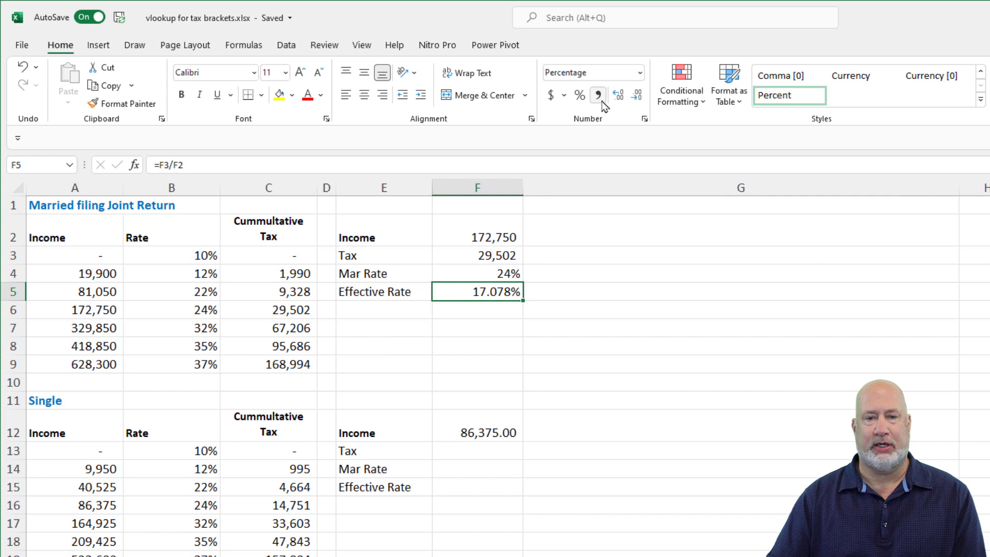
click(621, 98)
click(621, 98)
click(621, 97)
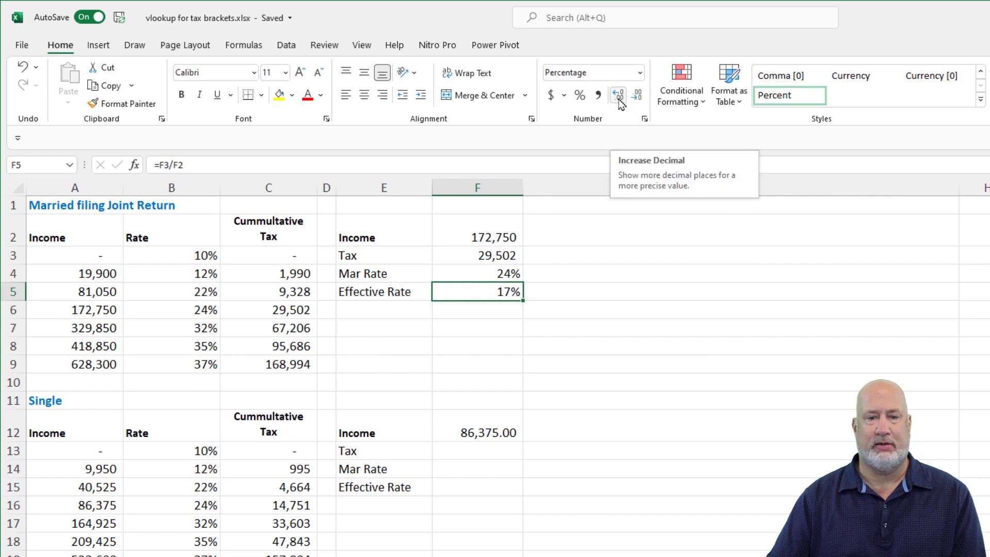
Test the Married income at 81,050, then 82,050, giving 22% and 12% rates.
click(495, 257)
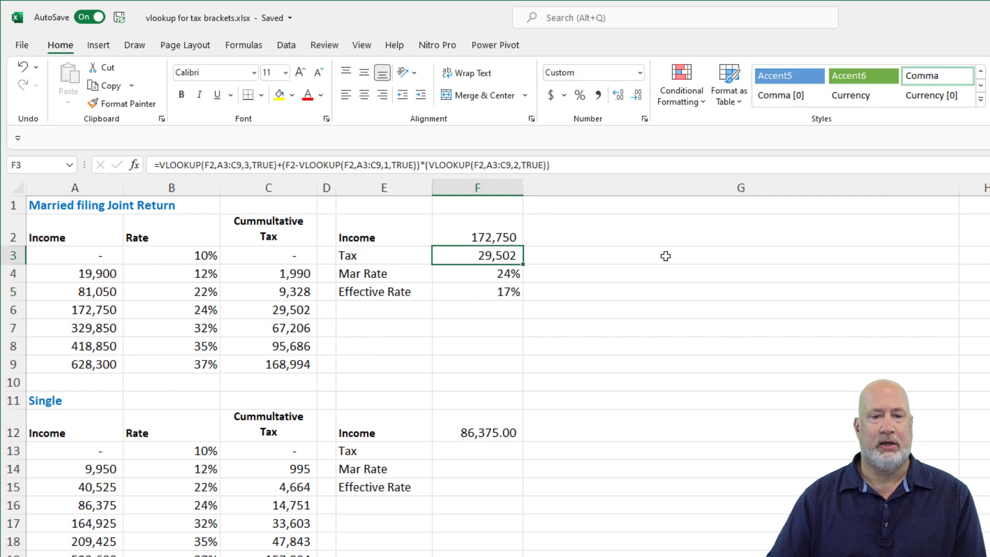
click(503, 235)
text(81050)
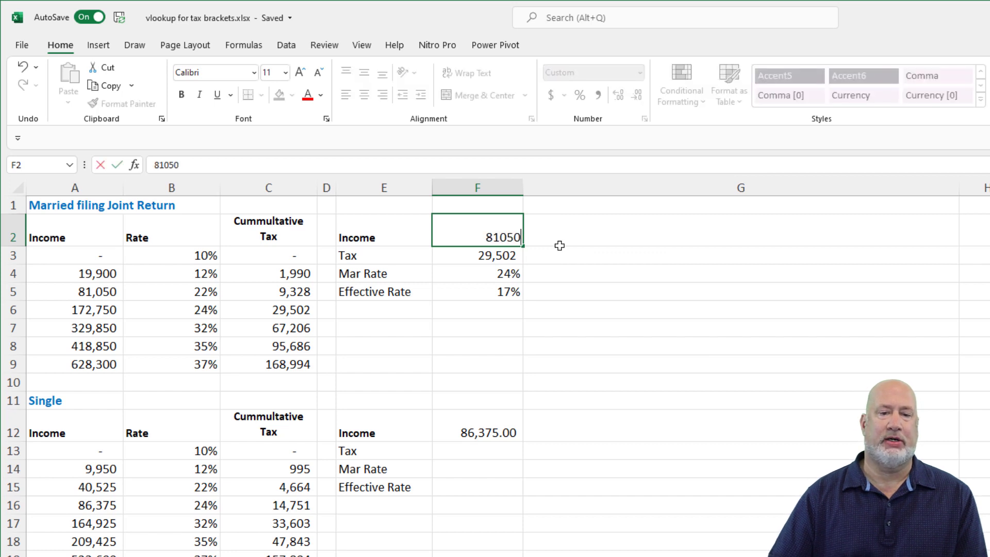
key(Return)
key(Up)
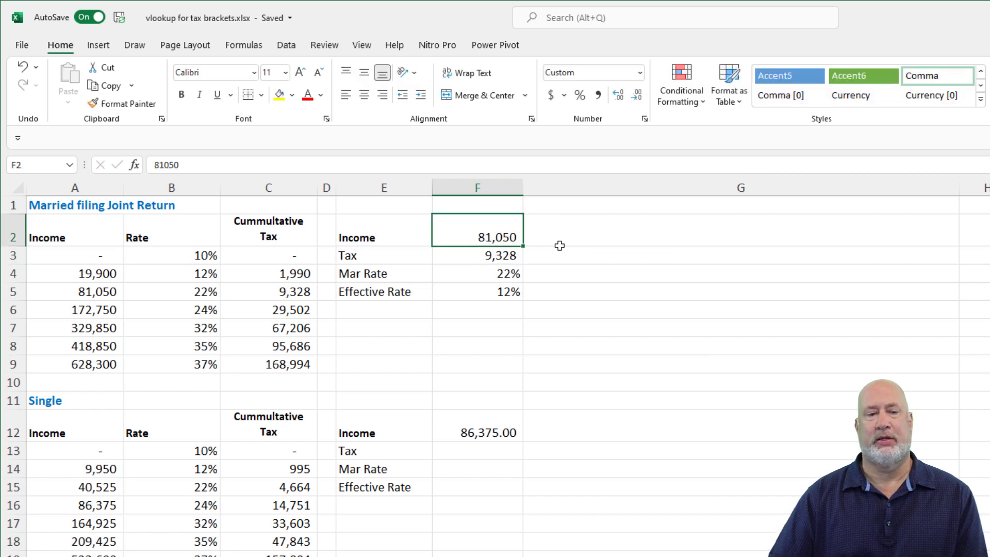
text(82050)
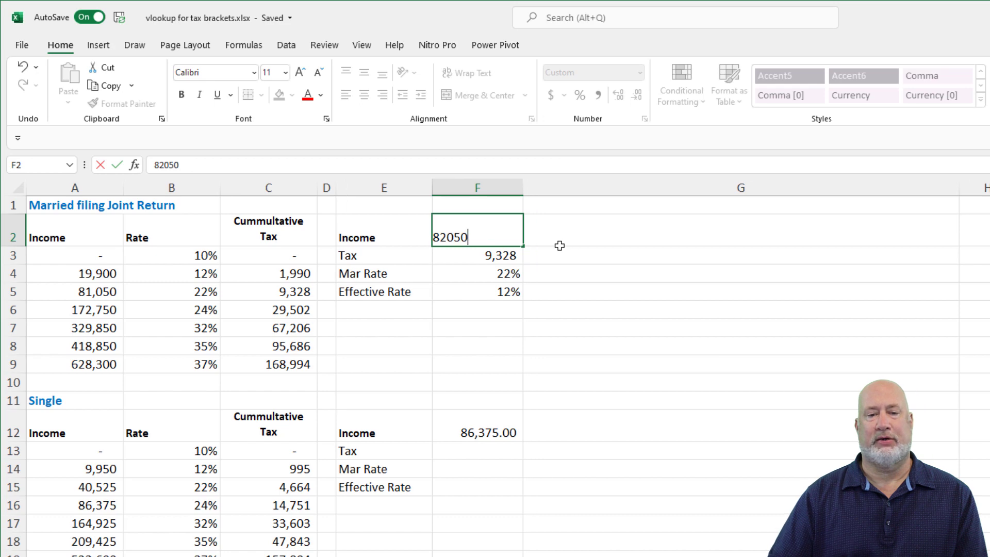
key(Return)
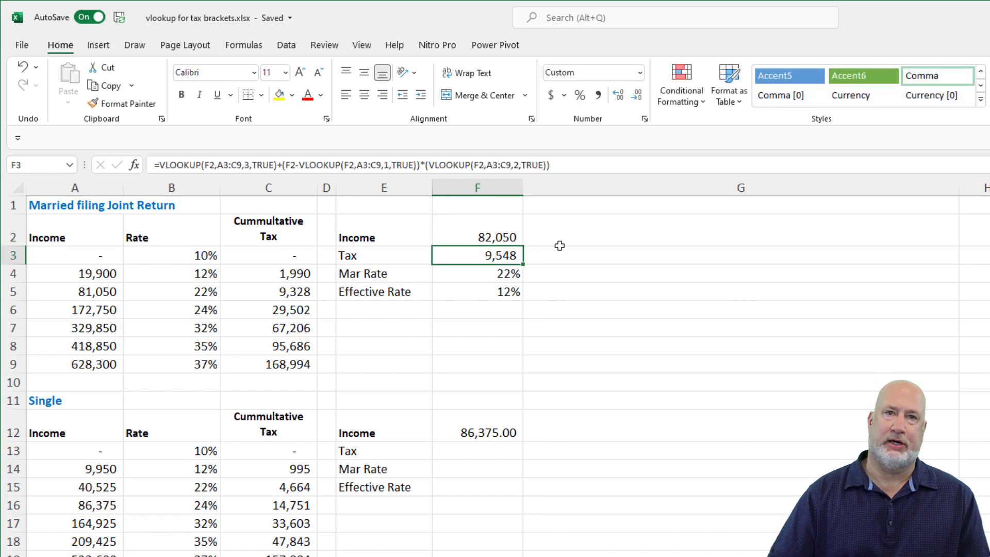
key(Up)
key(Down)
key(Down)
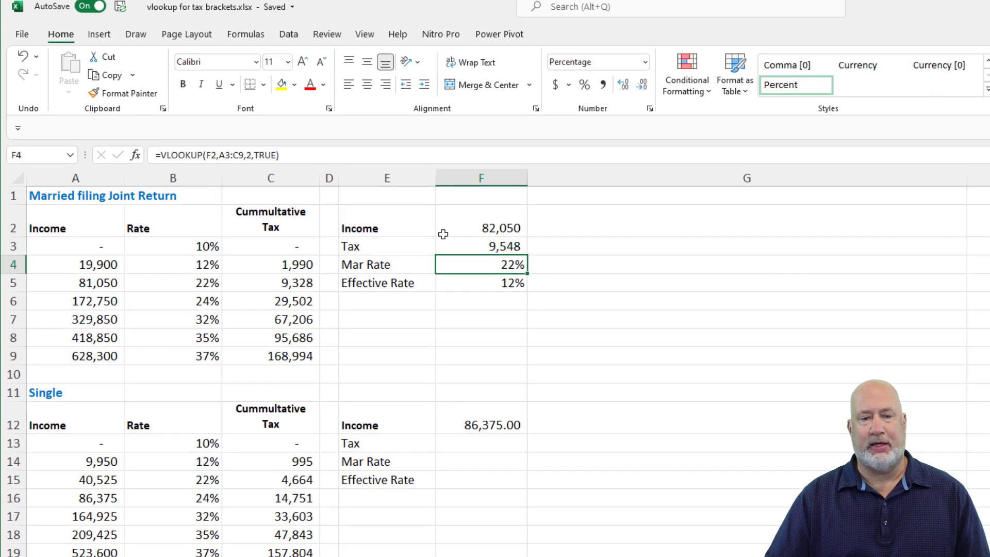
Copy the Married formulas F3:F5 into the Single results F13:F15.
drag(463, 248, 470, 276)
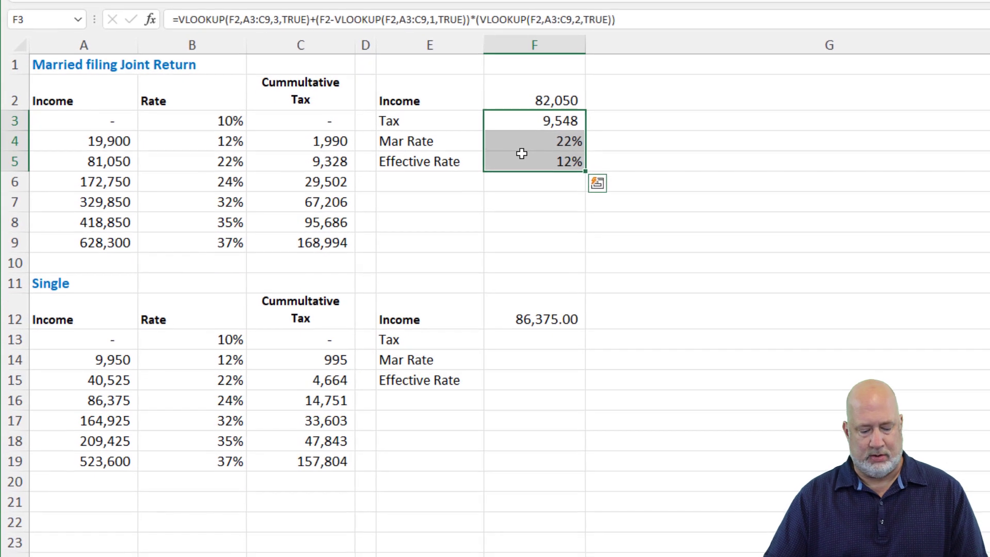
key(ctrl+c)
click(540, 334)
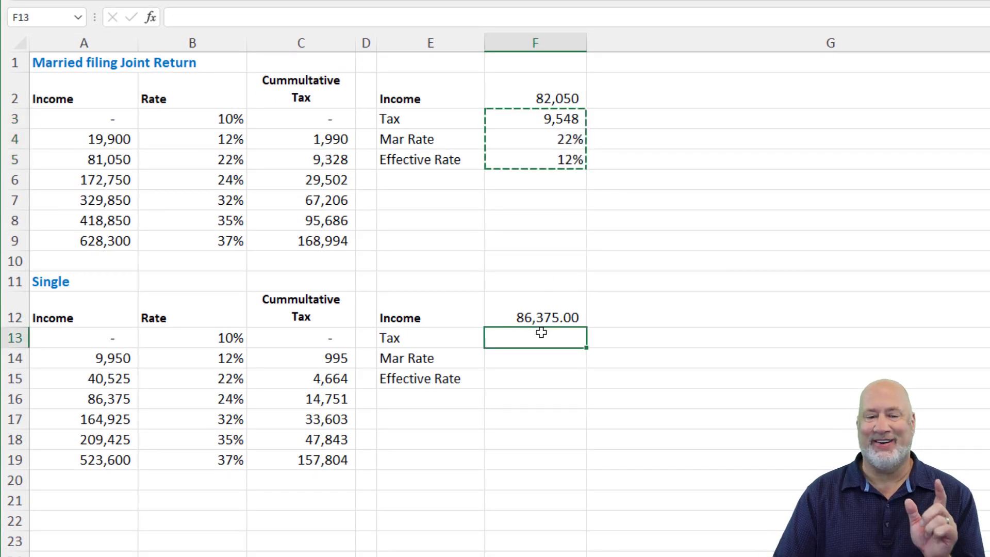
key(ctrl+v)
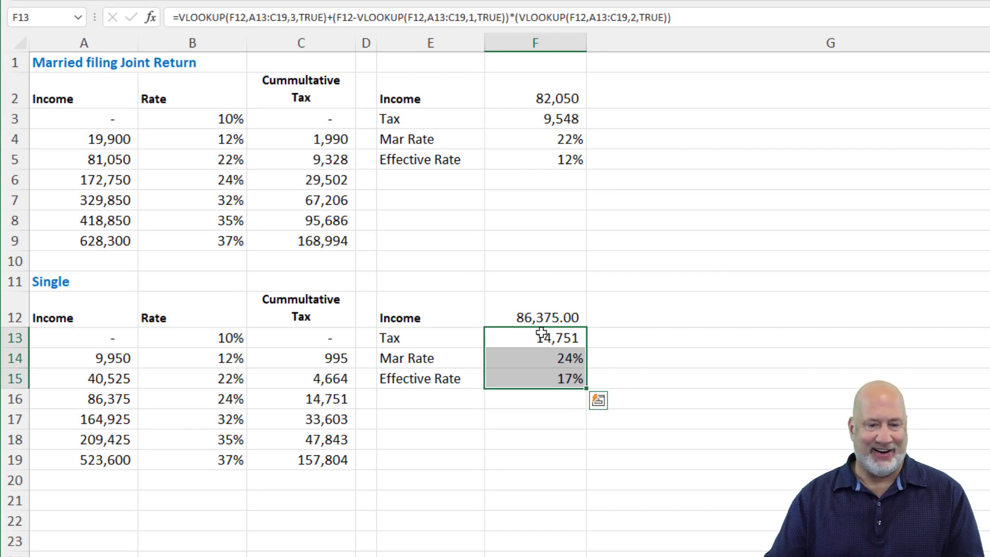
click(547, 315)
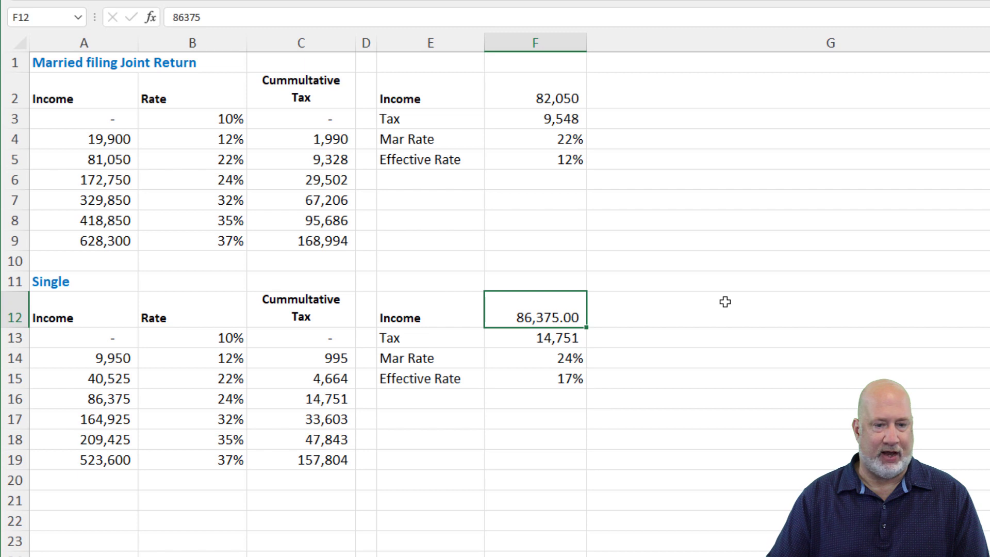
key(Down)
key(Down)
key(Up)
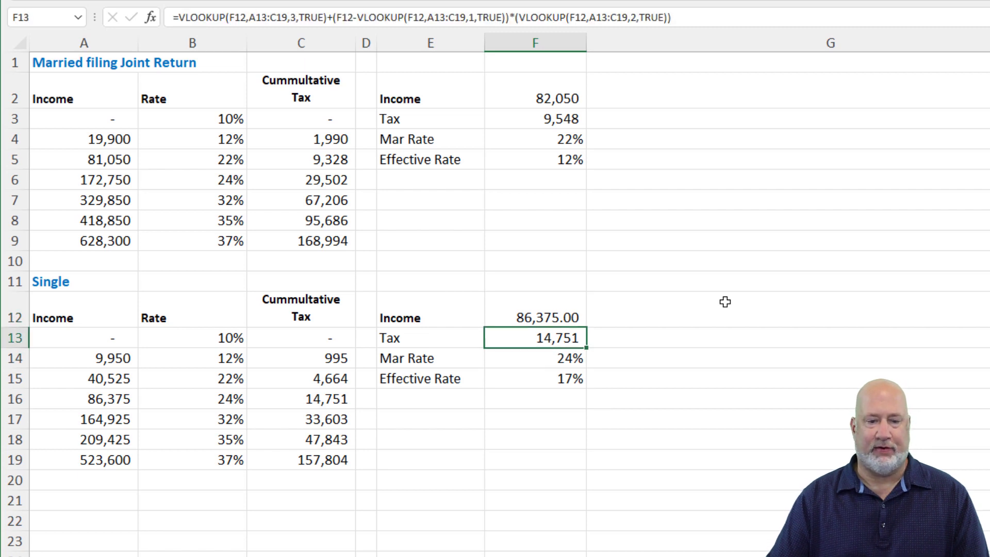
Enter 87,375 as the Single income, giving 14,991 tax, 24% and 17%.
key(Up)
text(873)
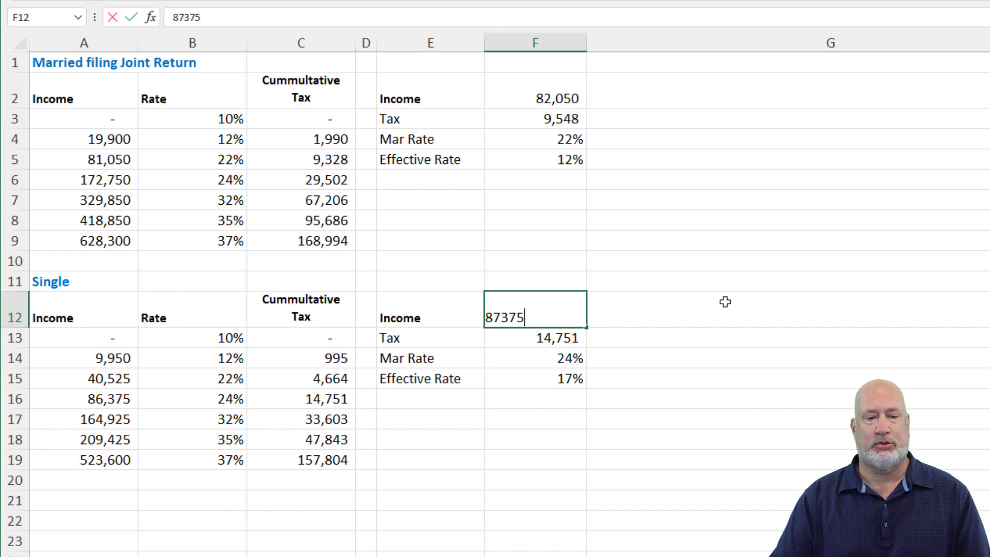
key(Return)
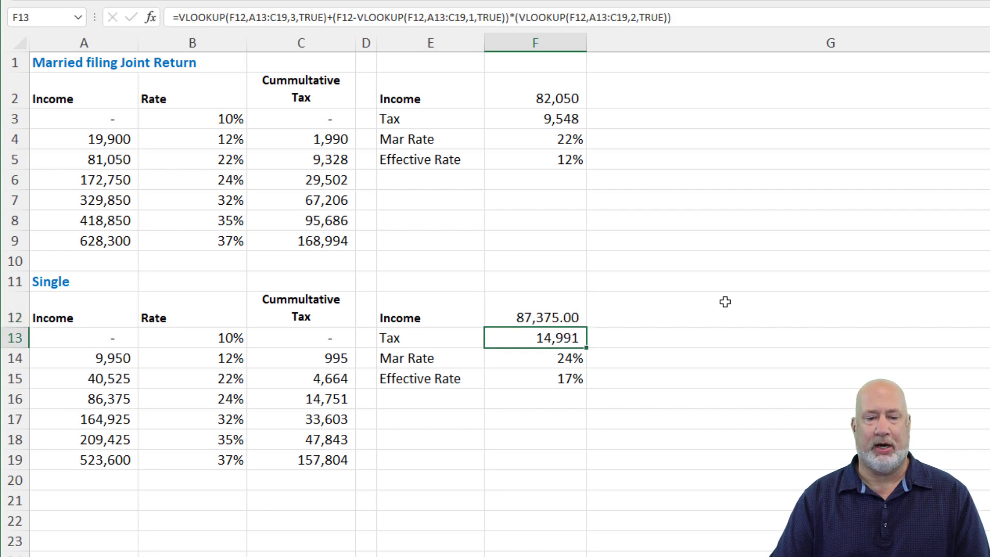
key(Up)
key(Down)
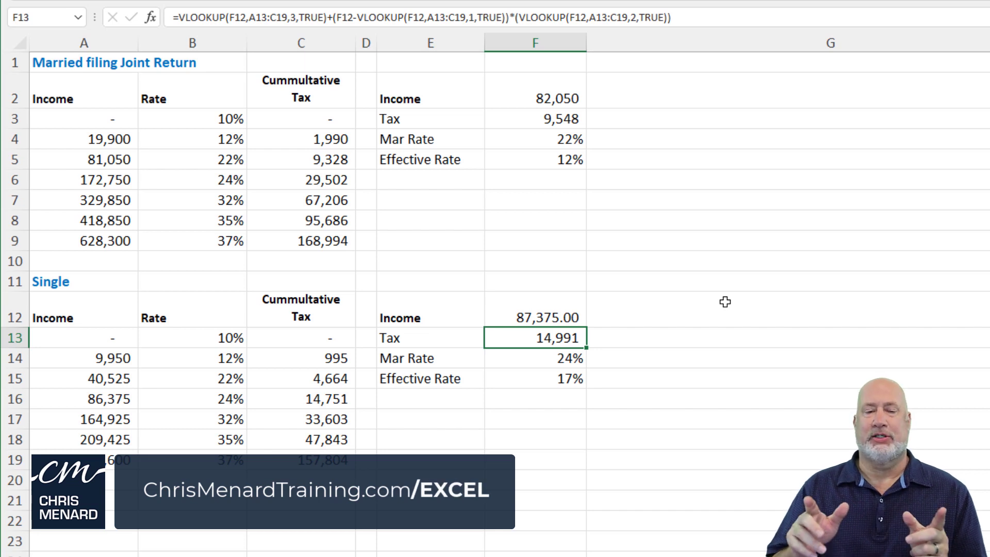
click(450, 98)
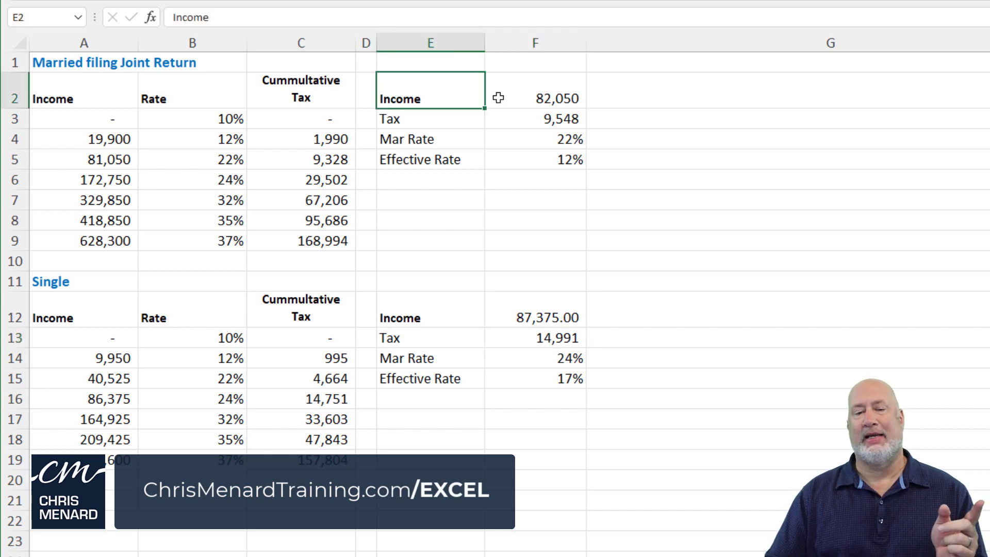
click(507, 97)
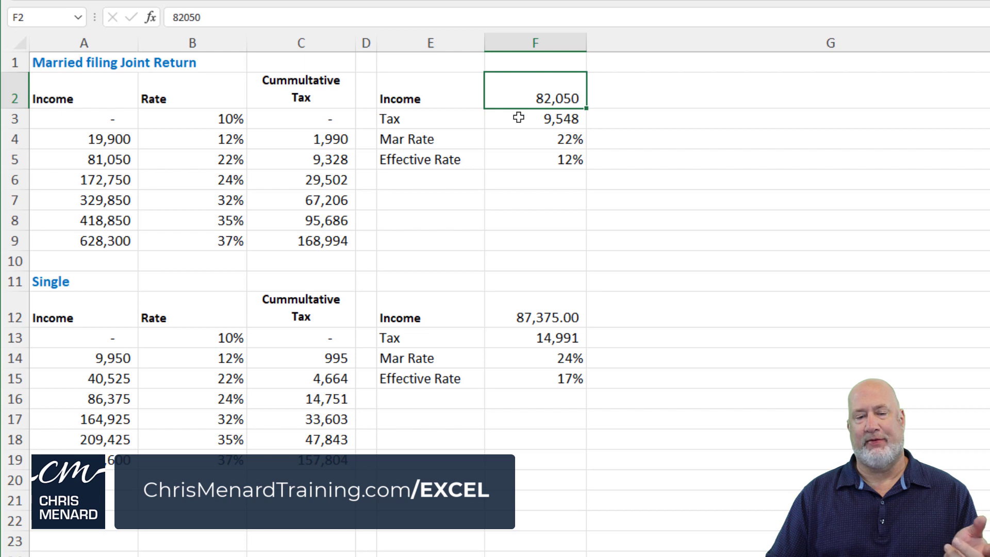
click(540, 121)
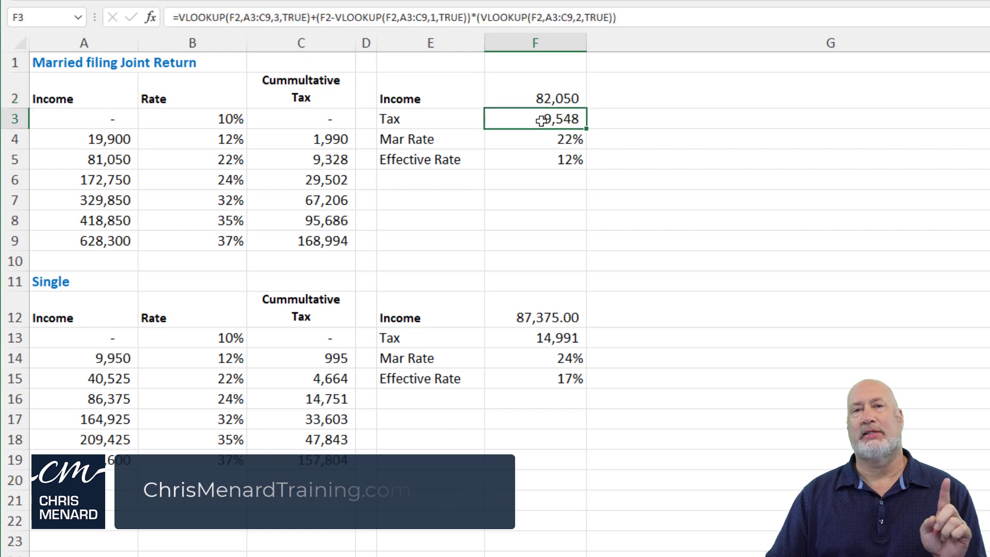